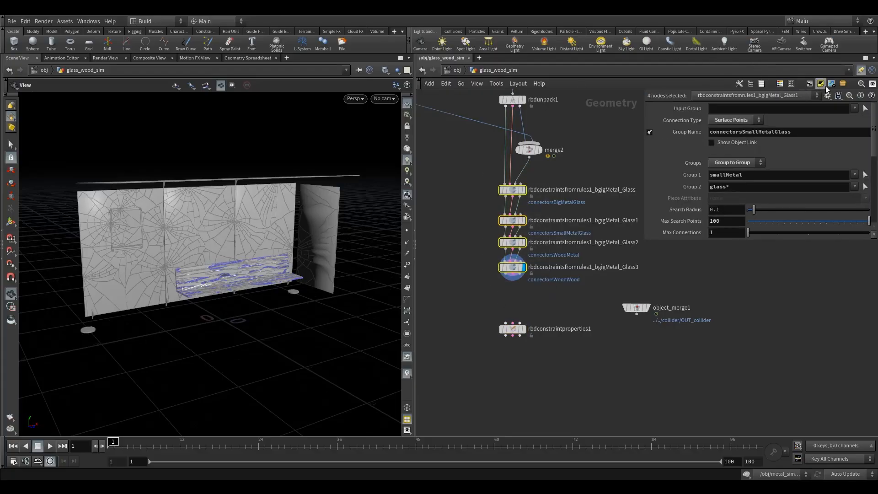
Group the four selected RBD Constraints from Rules nodes in a network box titled "build constraints", keeping the box expanded.
key(shift+o)
double_click(520, 177)
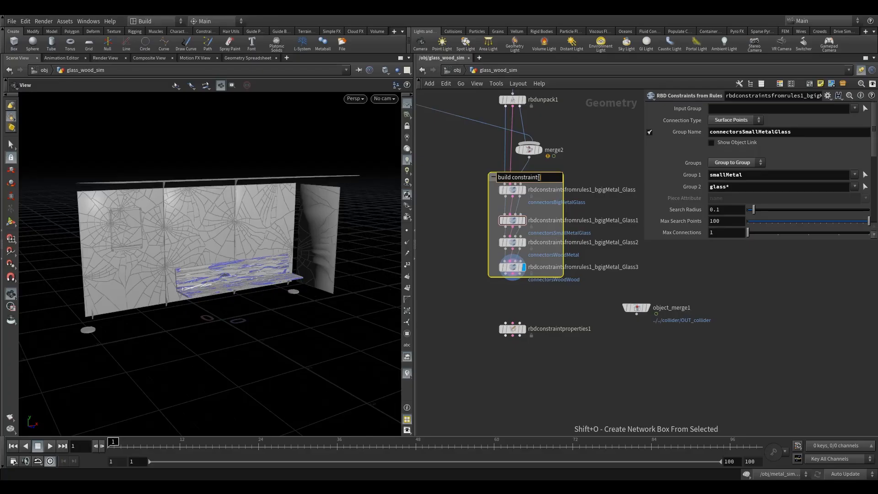
click(440, 179)
click(494, 178)
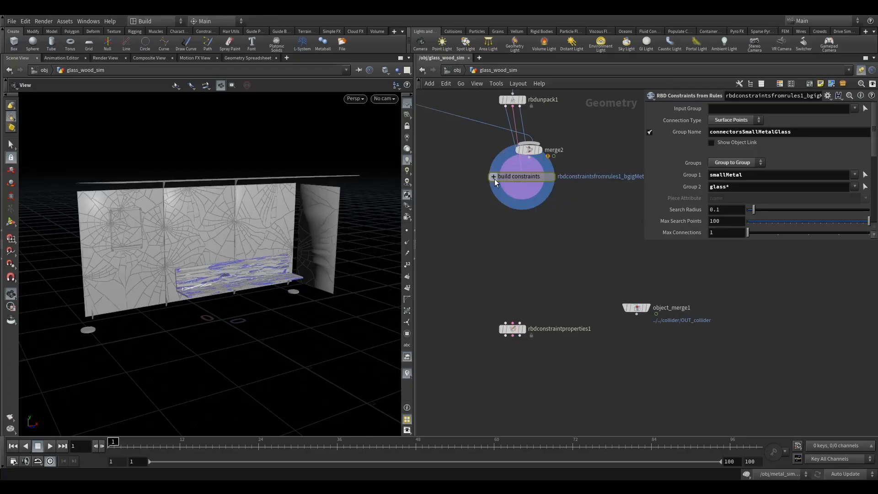
click(494, 179)
Color the build constraints network box light red.
click(540, 177)
key(c)
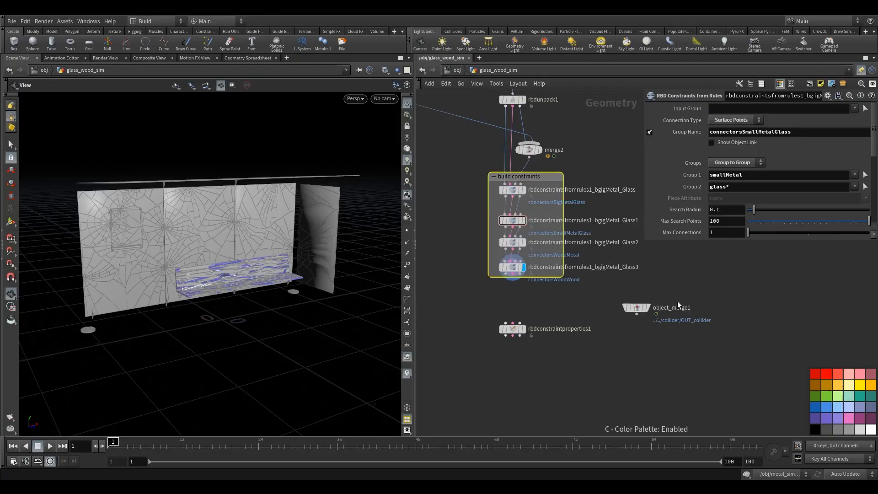
click(852, 372)
scroll(487, 303, up, 4)
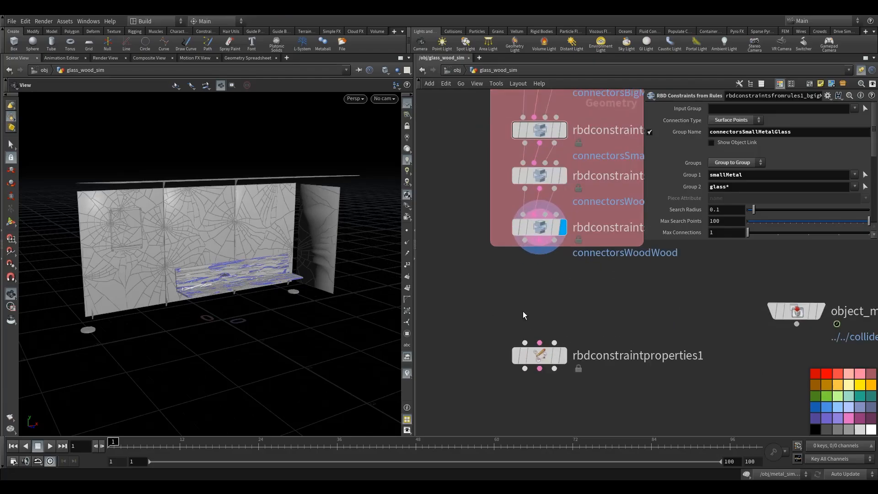
scroll(593, 338, down, 4)
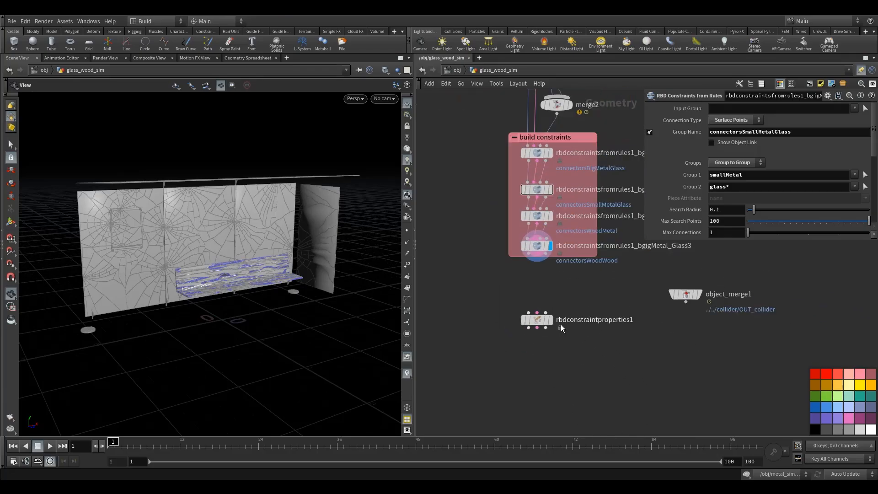
Wire the last constraints-from-rules node into rbdconstraintproperties1 and set its Constraint Group to connectorsWoodWood.
drag(529, 259, 546, 313)
click(536, 320)
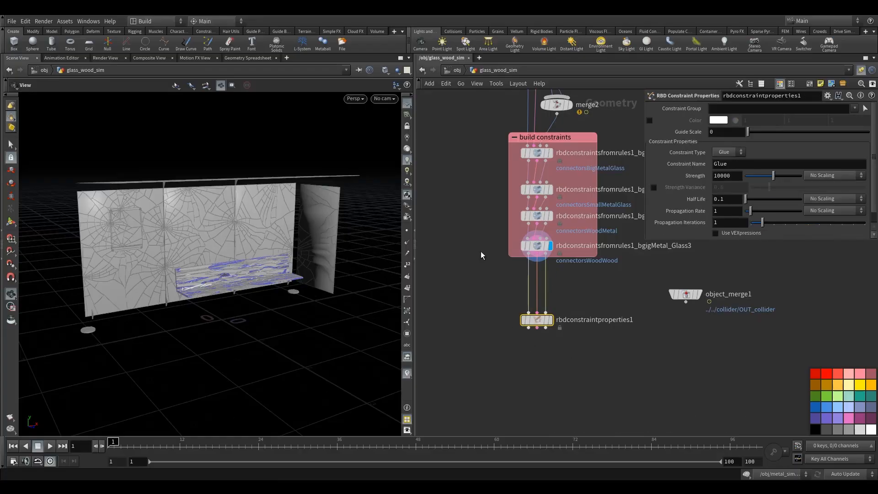
click(854, 109)
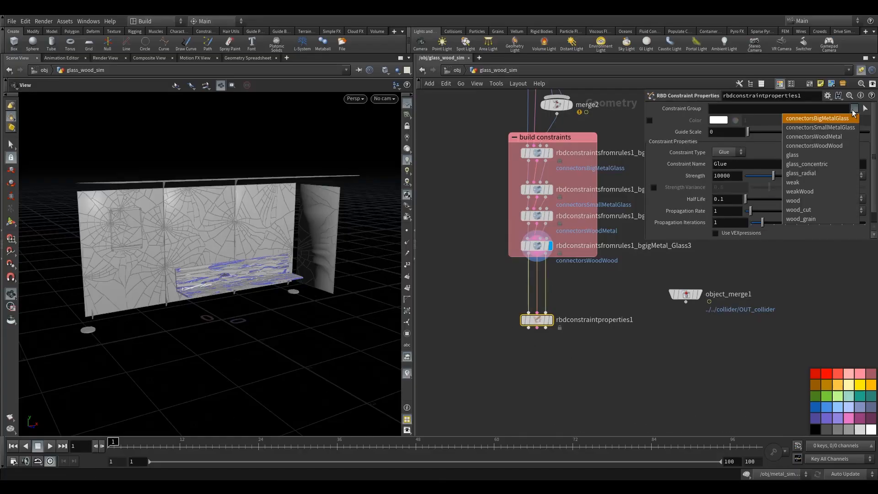
click(825, 147)
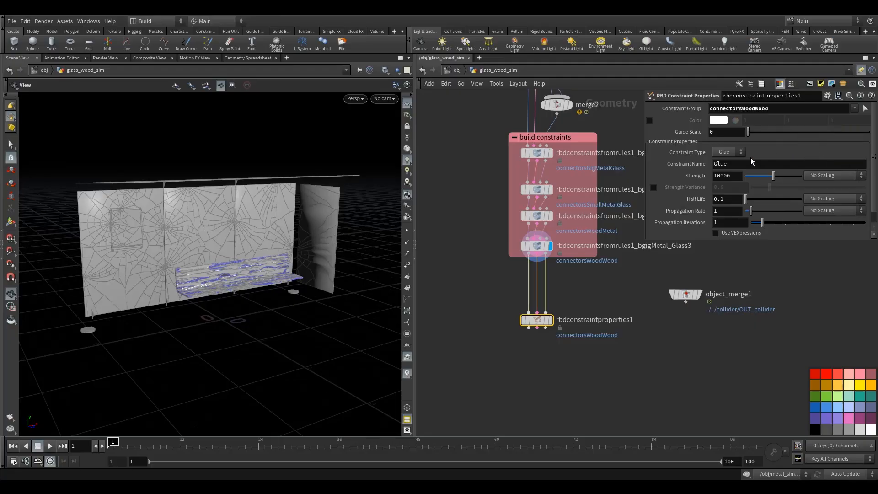
Enable the constraint color on rbdconstraintproperties1 and set it to hot pink (1, 0, 0.5).
click(649, 120)
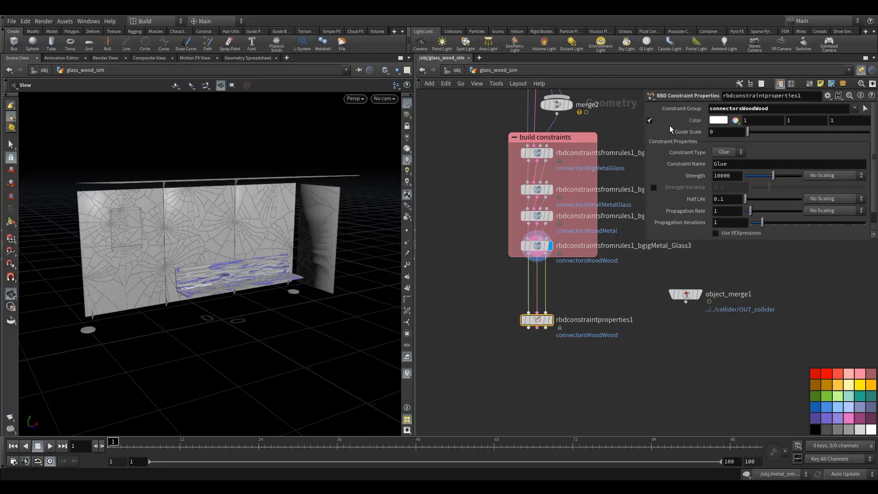
click(729, 119)
click(842, 59)
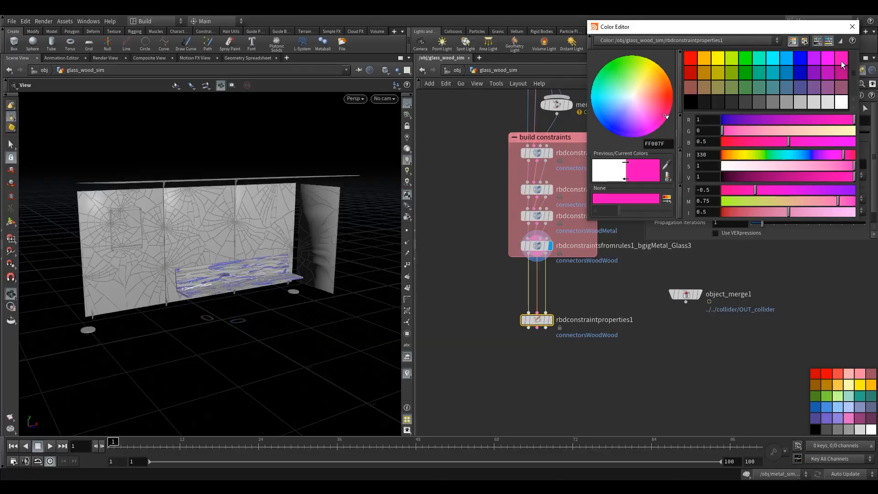
click(851, 27)
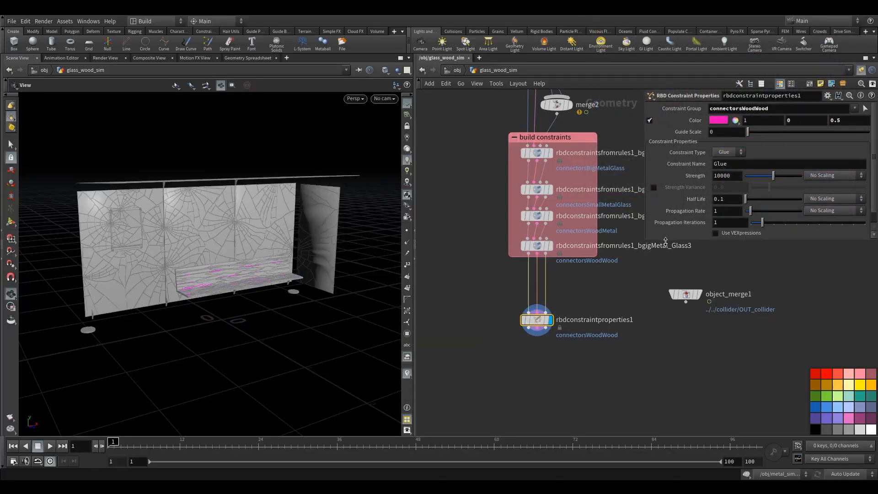
Set the glue Strength of the connectorsWoodWood constraints to -1.
drag(666, 240, 664, 267)
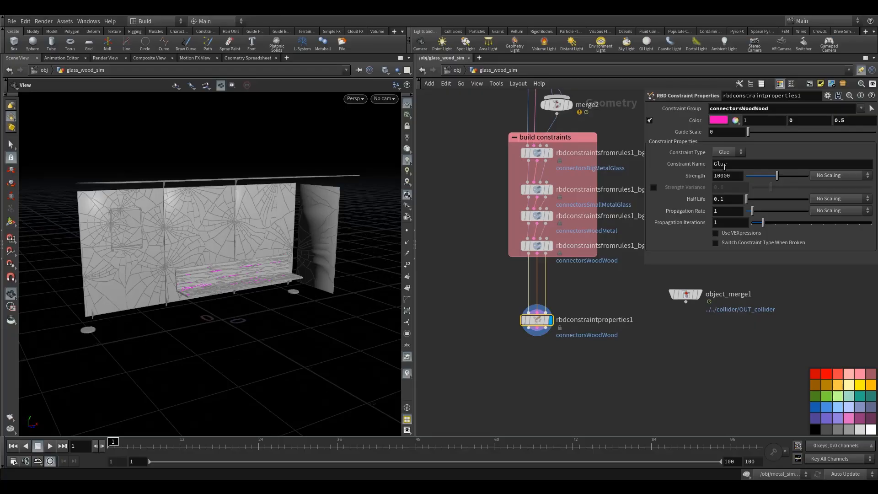
double_click(727, 176)
text(-1)
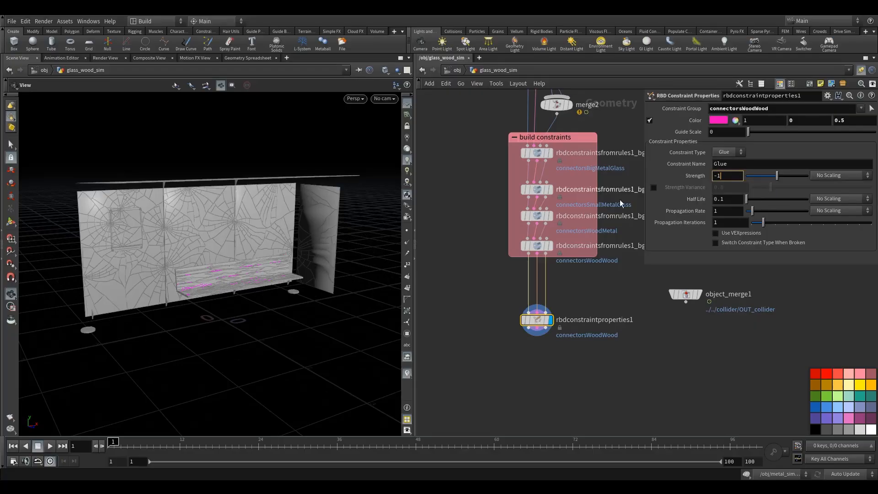
drag(482, 303, 544, 333)
Examine the wood-to-wood connections along the bench up close and from several angles.
right_drag(239, 284, 280, 284)
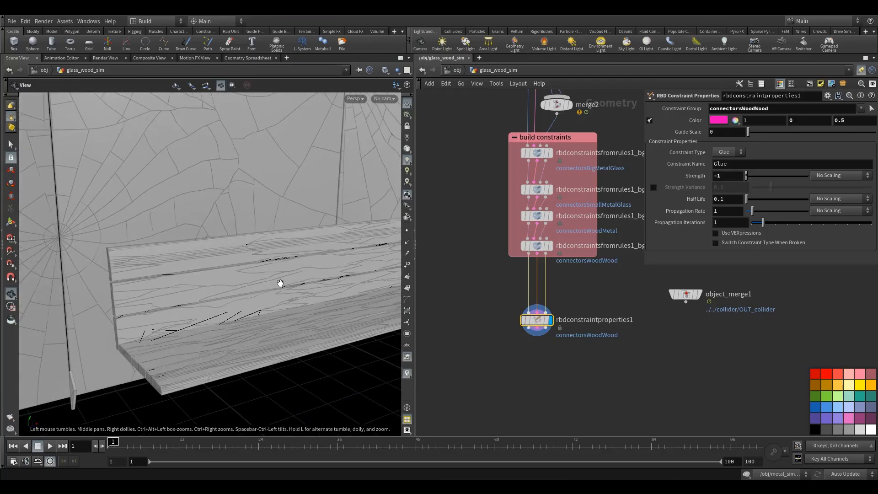
drag(280, 284, 288, 268)
drag(290, 323, 247, 306)
right_drag(247, 306, 219, 297)
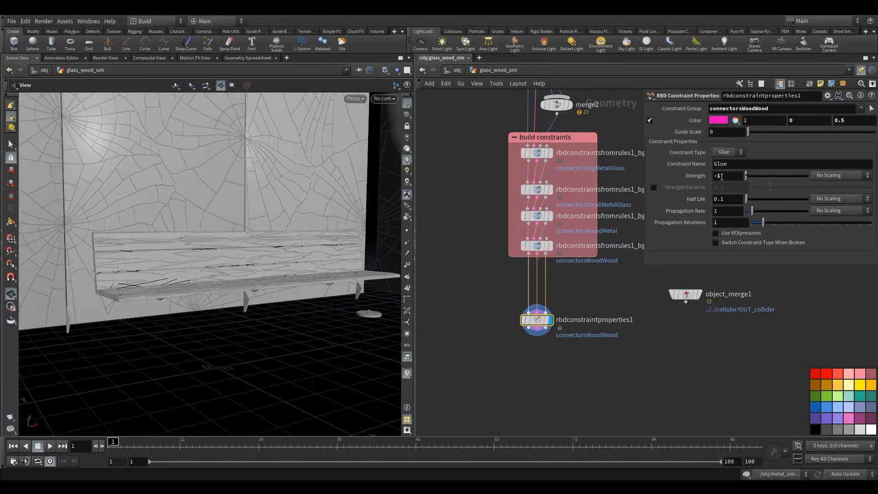
right_drag(294, 238, 205, 278)
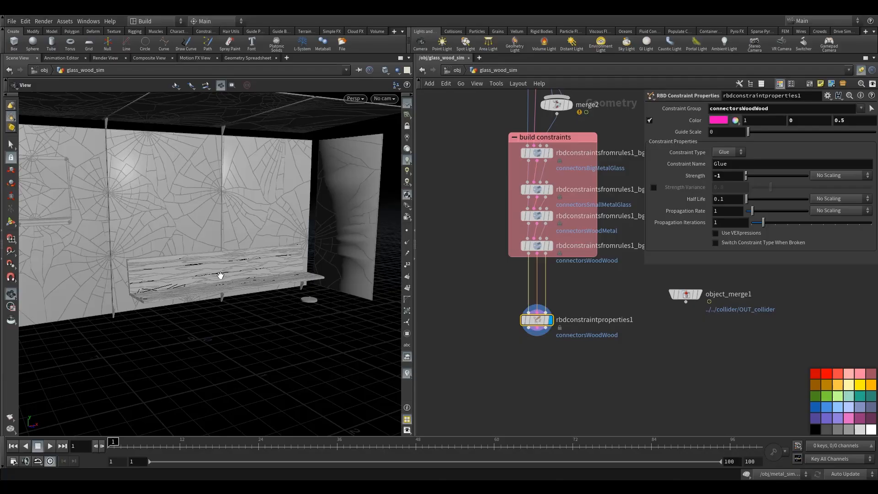
drag(221, 278, 218, 286)
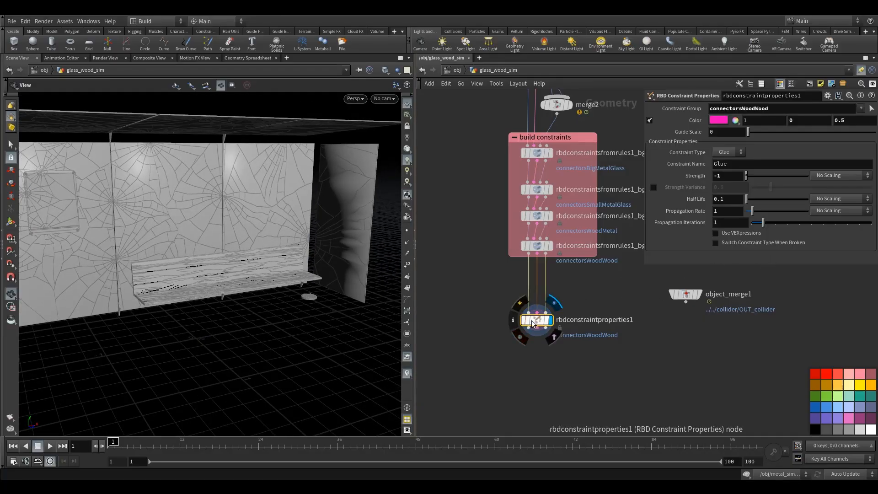
Duplicate rbdconstraintproperties1 and wire the copy below it in the chain.
drag(531, 320, 532, 309)
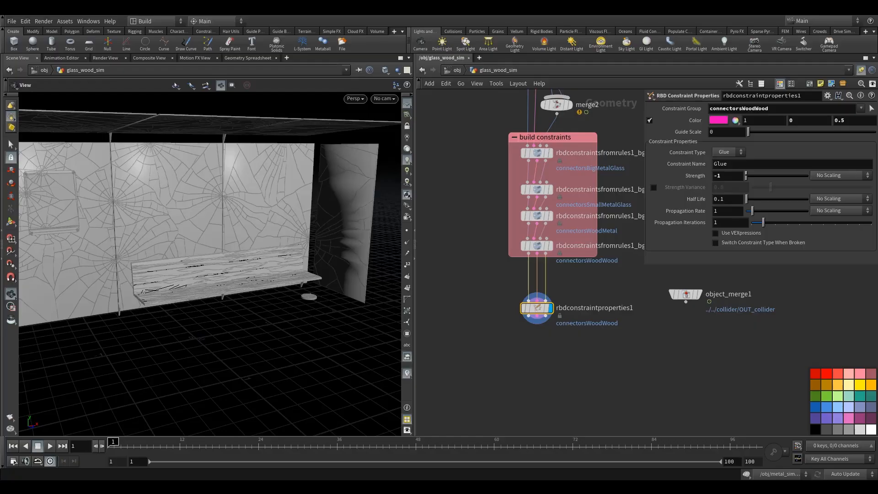
alt+drag(529, 319, 543, 353)
drag(545, 316, 548, 344)
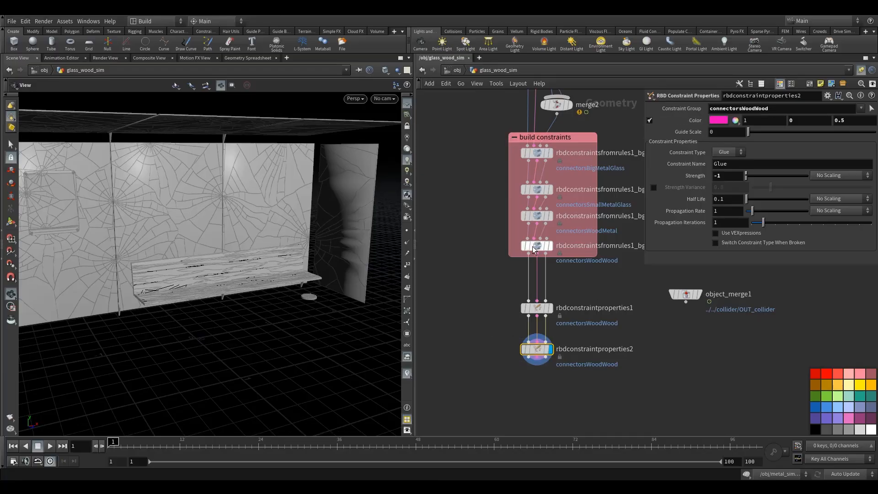
Replace the Constraint Group of rbdconstraintproperties2 with glass.
click(861, 108)
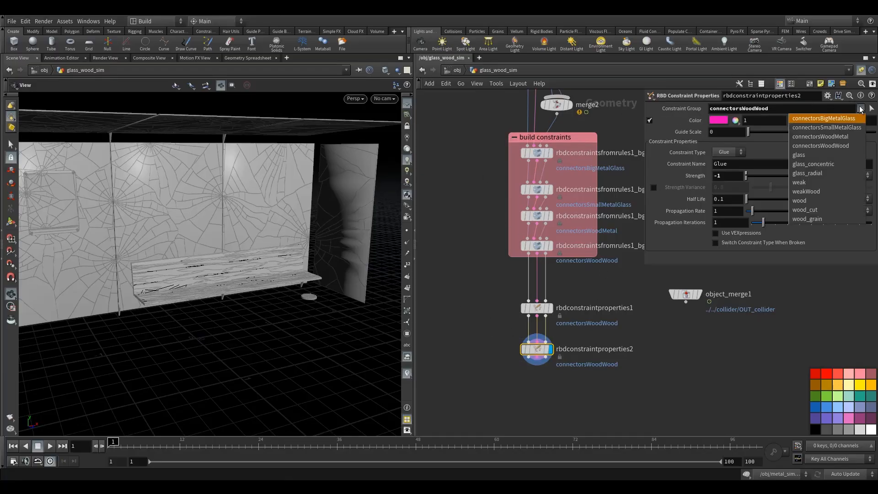
click(810, 158)
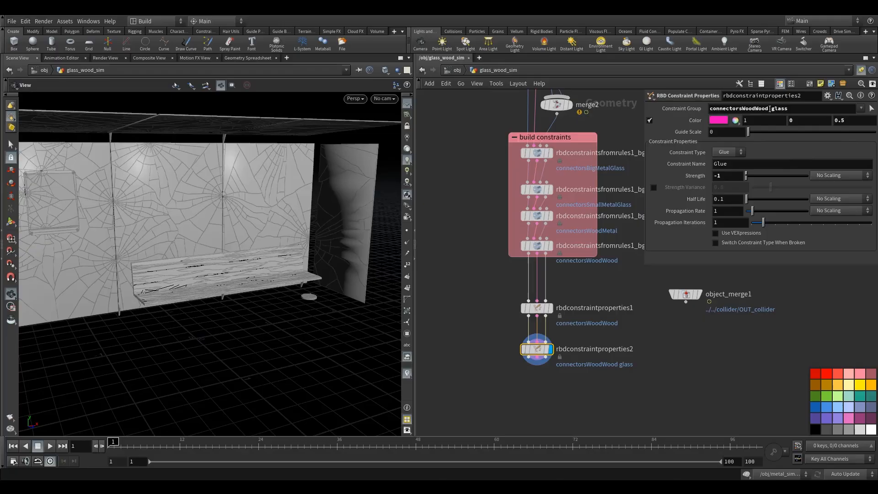
triple_click(768, 109)
text(glass)
key(Return)
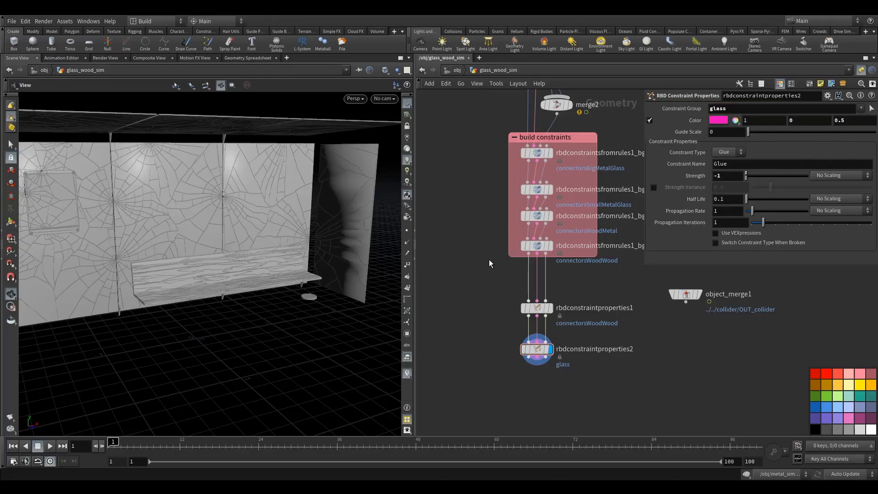
drag(540, 351, 540, 346)
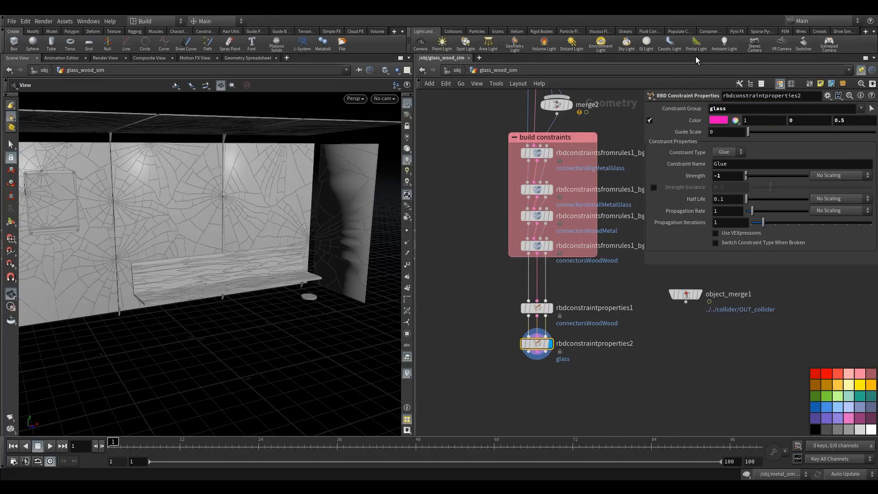
Change the glass constraint color to cyan (0, 1, 1).
click(717, 119)
click(773, 60)
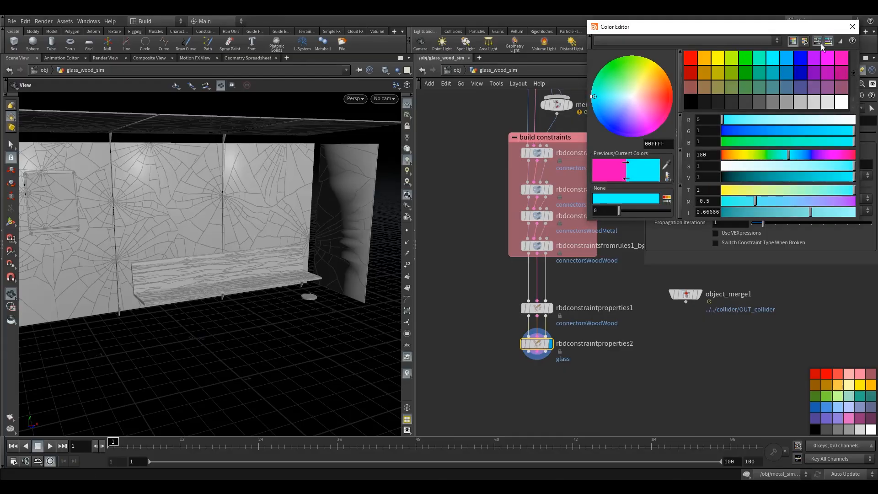
click(853, 26)
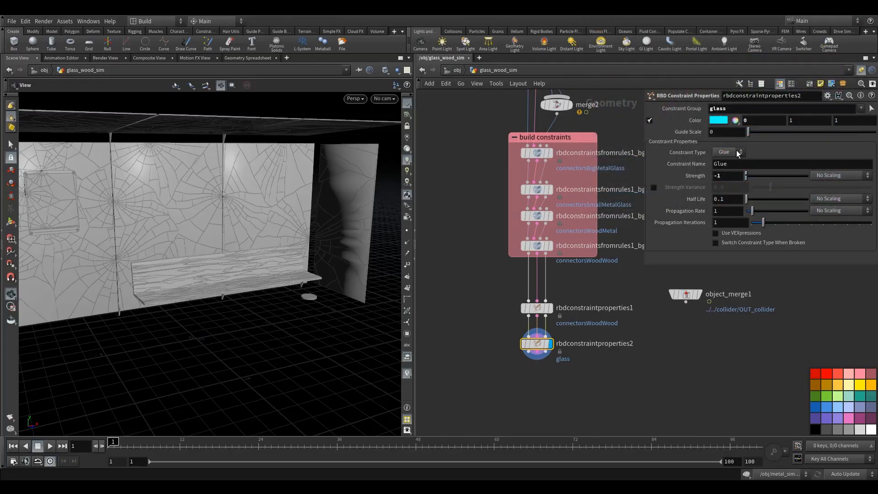
Set the glass glue constraints' Strength to 50 and Propagation Iterations to 10.
text(50)
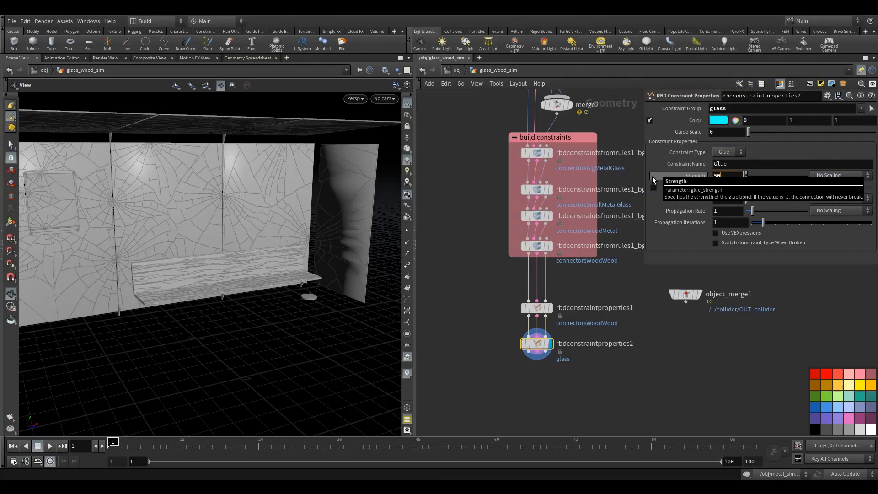
key(Return)
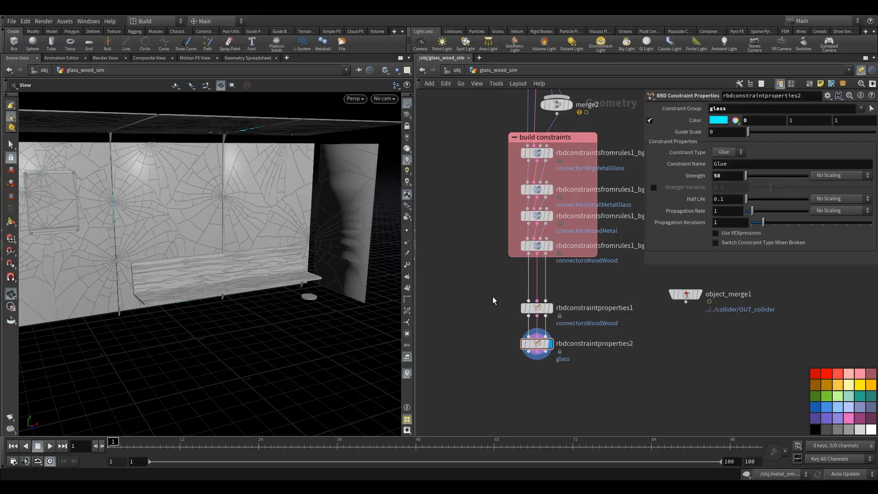
middle_drag(483, 330, 481, 317)
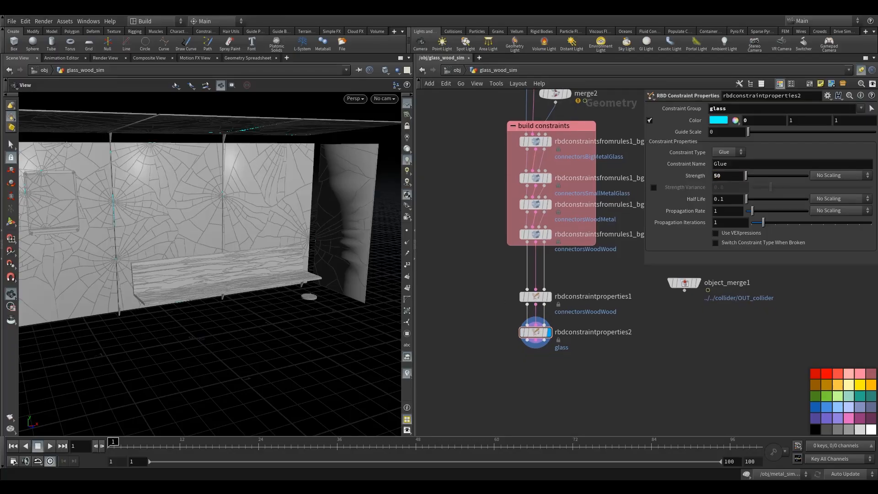
click(531, 331)
click(738, 224)
text(0)
key(Return)
Duplicate the glass constraint properties node and wire the copy below rbdconstraintproperties2.
drag(281, 256, 253, 245)
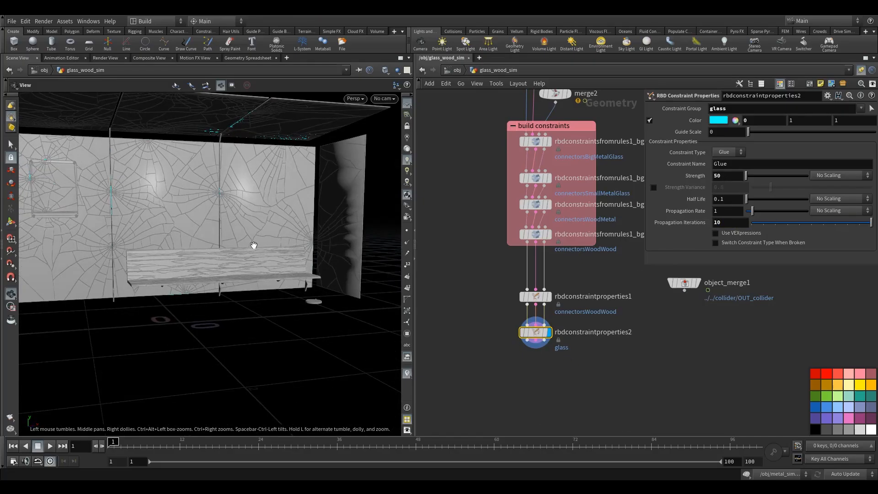
middle_drag(203, 208, 225, 247)
right_drag(226, 247, 250, 243)
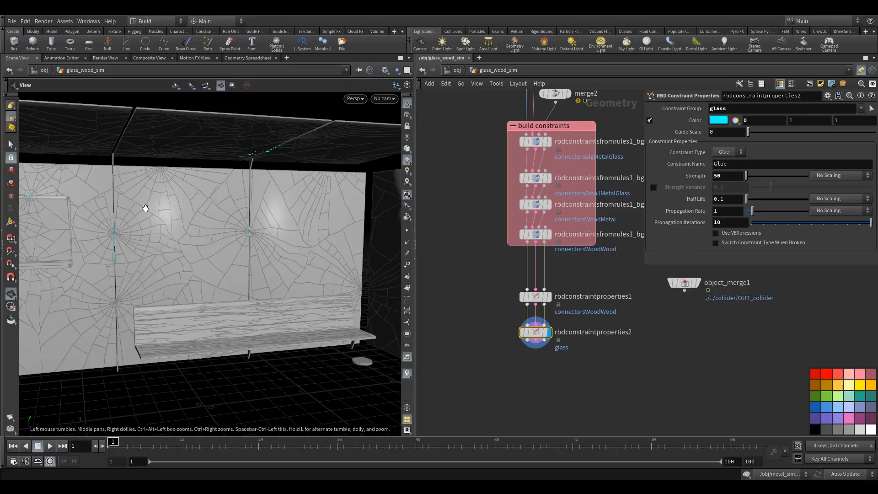
mouse_move(206, 308)
mouse_down()
mouse_move(232, 290)
mouse_move(216, 293)
mouse_up()
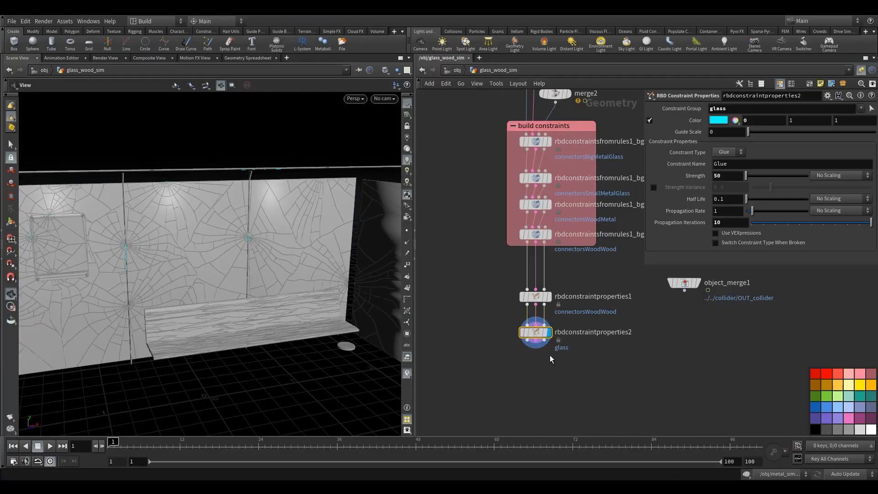
scroll(550, 357, up, 2)
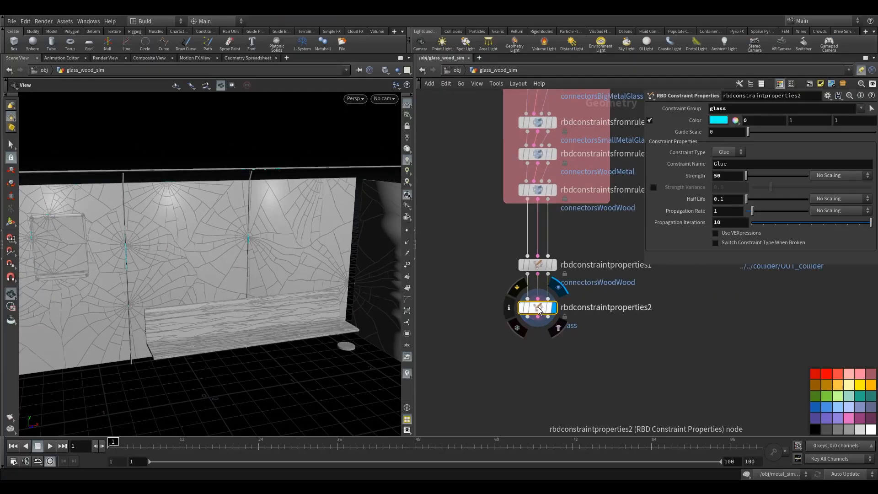
alt+drag(539, 308, 545, 364)
drag(528, 317, 545, 361)
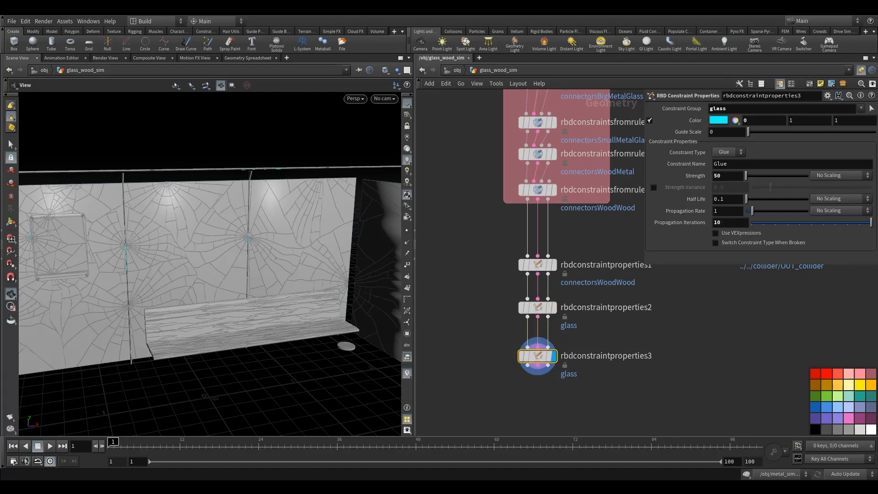
Replace the Constraint Group of rbdconstraintproperties3 with connectorsWoodMetal.
click(861, 109)
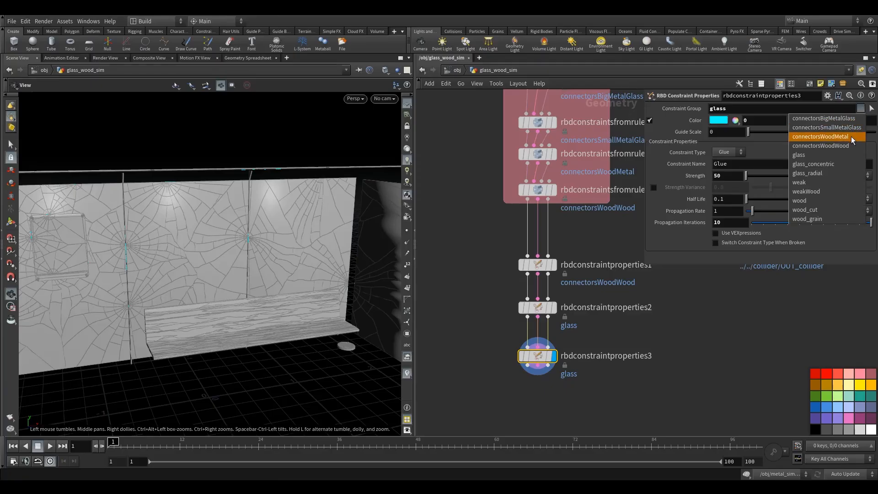
click(837, 137)
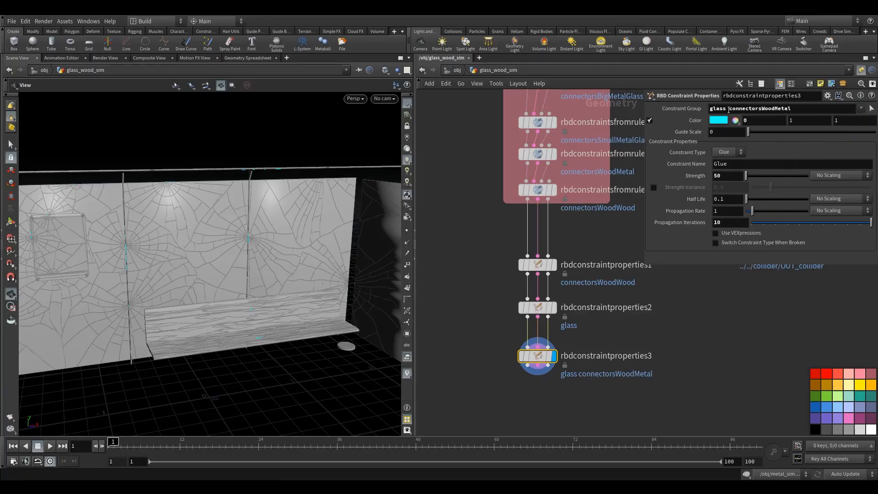
click(729, 110)
key(BackSpace)
key(BackSpace)
key(BackSpace)
key(BackSpace)
key(BackSpace)
key(BackSpace)
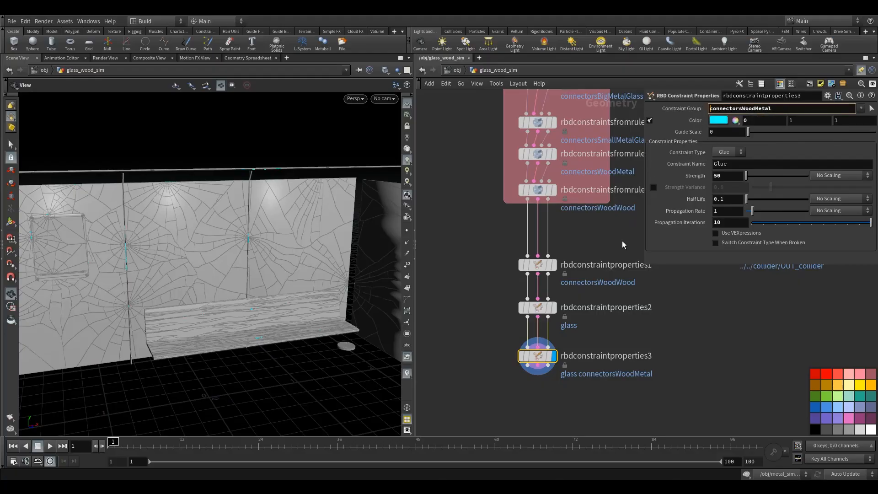
Change the connectorsWoodMetal constraint color to green (0, 1, 0).
click(717, 121)
click(743, 63)
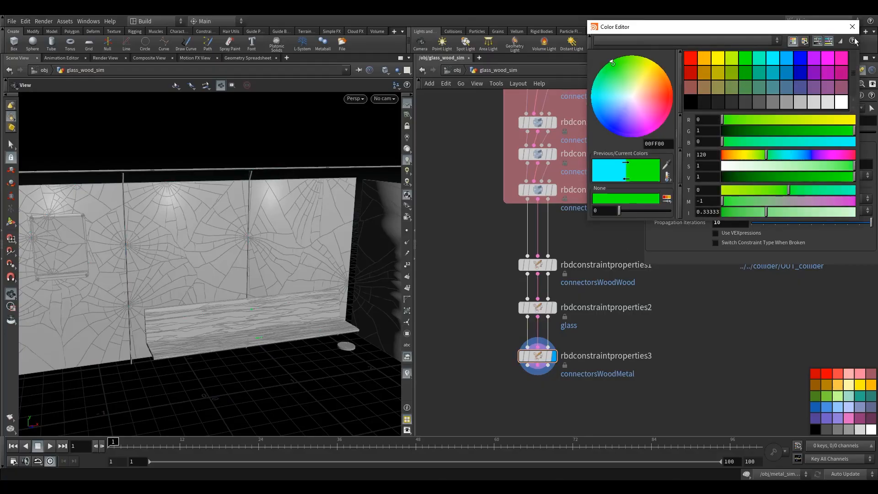
click(852, 27)
Examine the green wood-metal connectors around the bench, and display the unpack1 node to view the metal frame.
drag(261, 319, 196, 328)
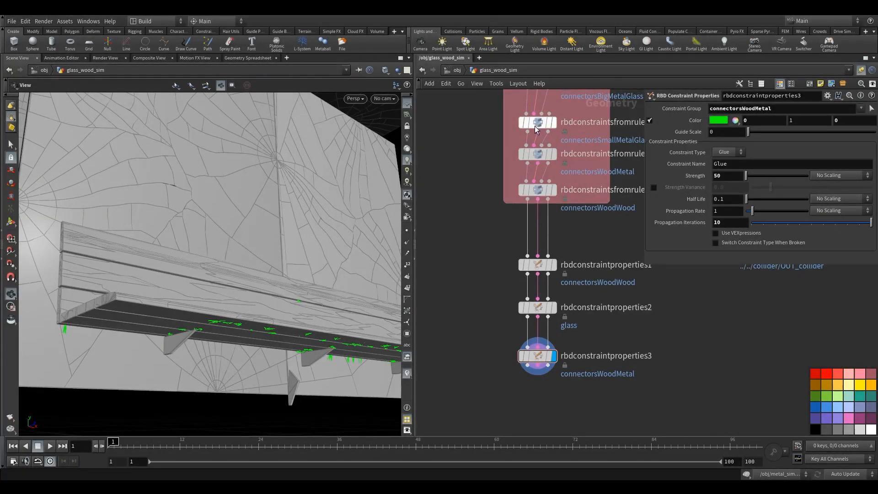
drag(301, 325, 215, 303)
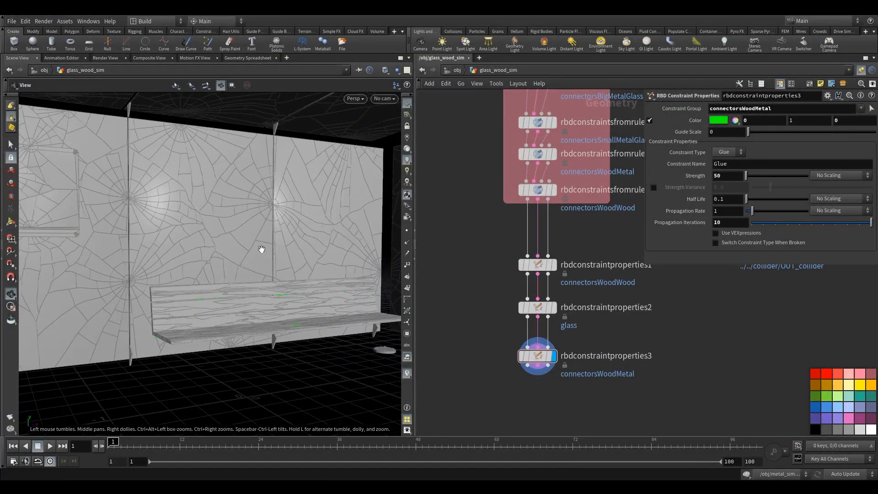
drag(254, 253, 255, 260)
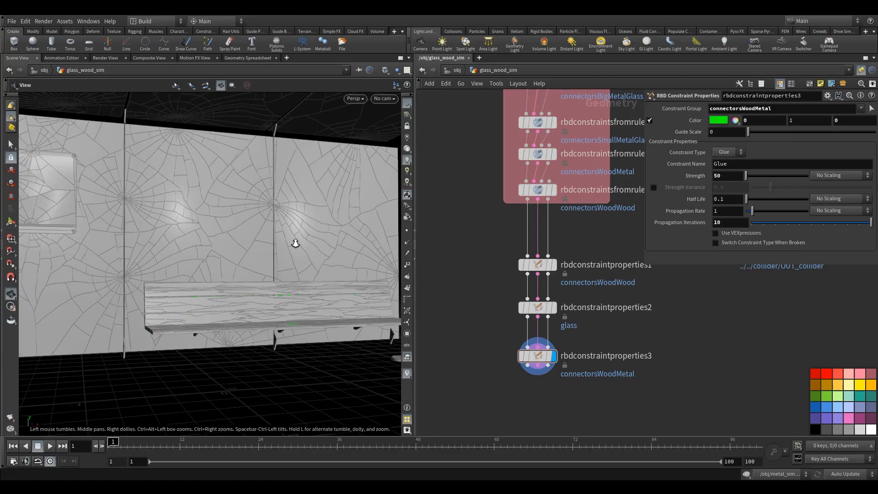
scroll(294, 243, down, 5)
scroll(530, 301, down, 5)
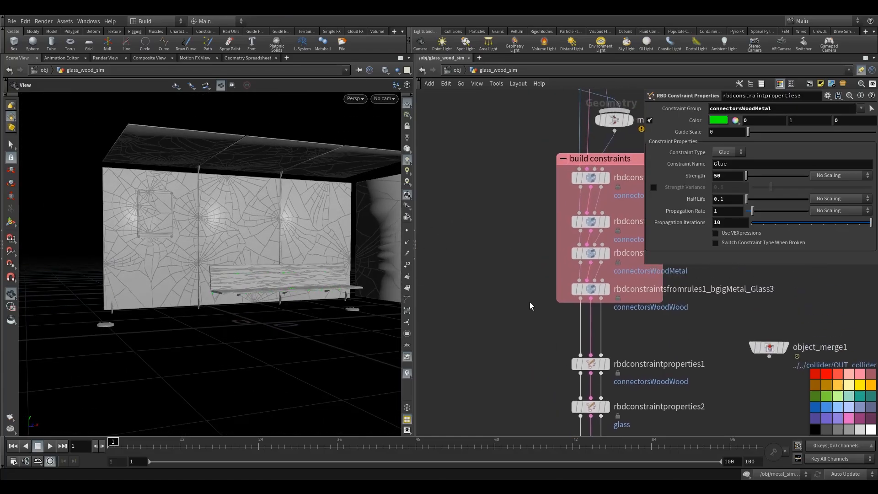
middle_drag(500, 222, 590, 253)
scroll(462, 146, up, 2)
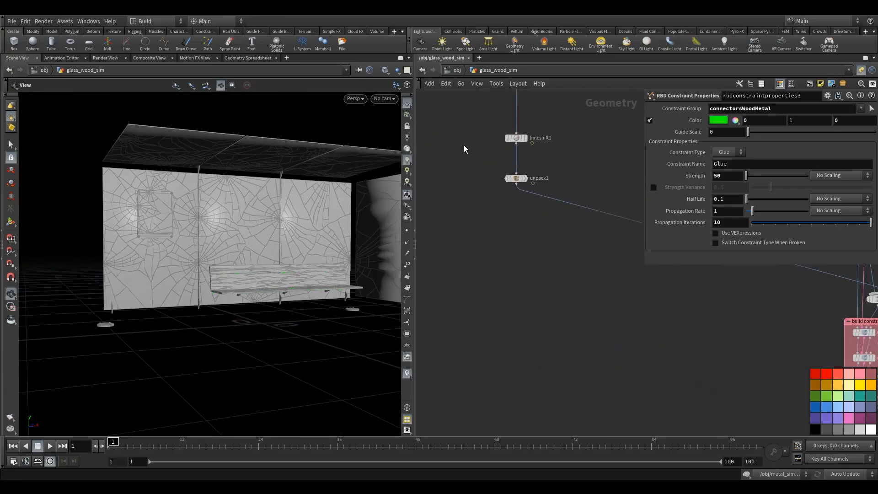
click(525, 178)
drag(544, 159, 437, 218)
drag(293, 201, 212, 214)
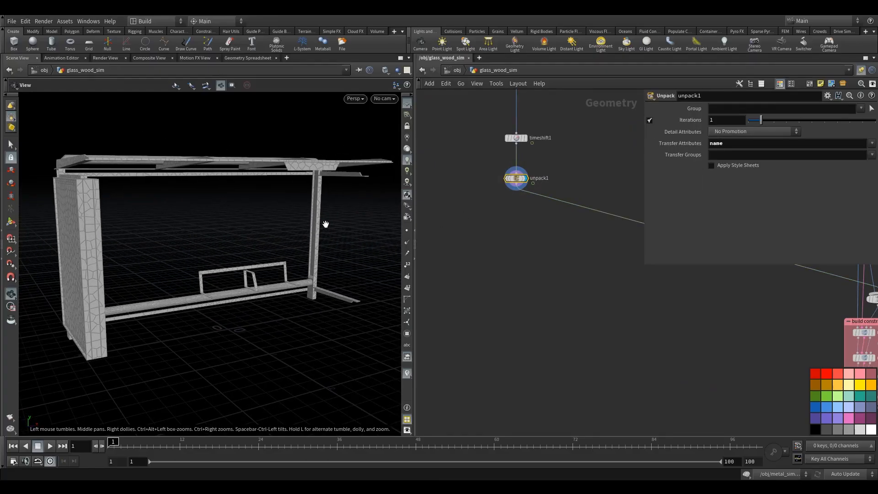
scroll(459, 254, down, 2)
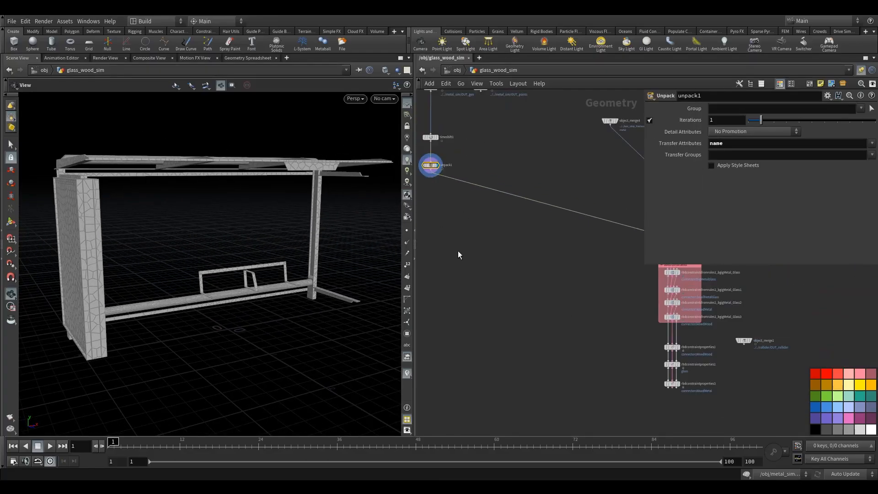
Switch the Constraint Type of rbdconstraintproperties3 for the connectorsWoodMetal group to Soft.
middle_drag(538, 305, 432, 282)
scroll(526, 301, up, 5)
drag(499, 282, 570, 322)
click(533, 298)
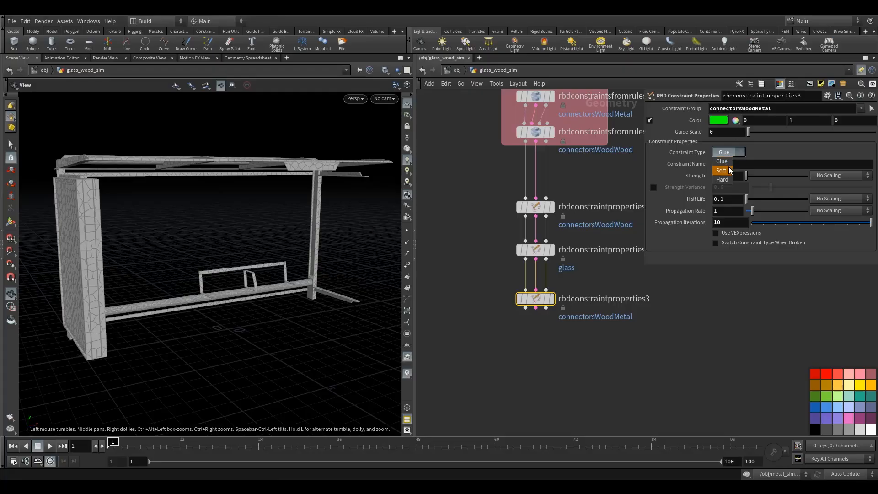
click(727, 170)
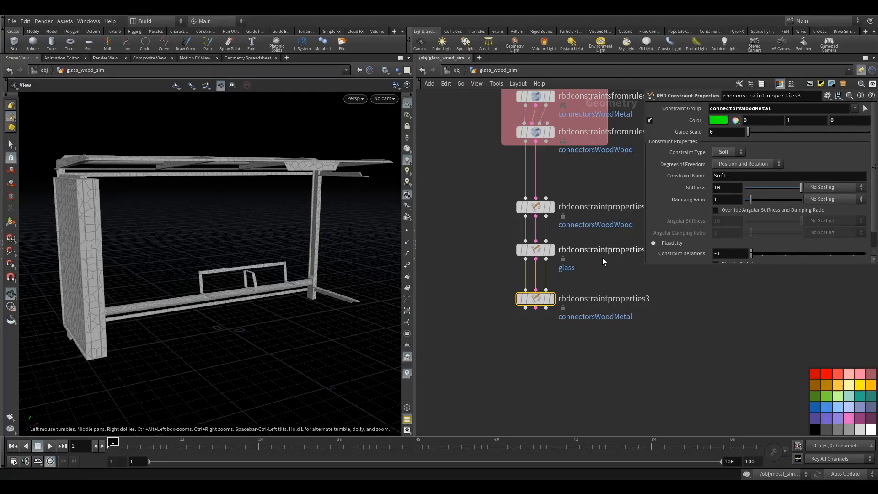
drag(218, 273, 79, 232)
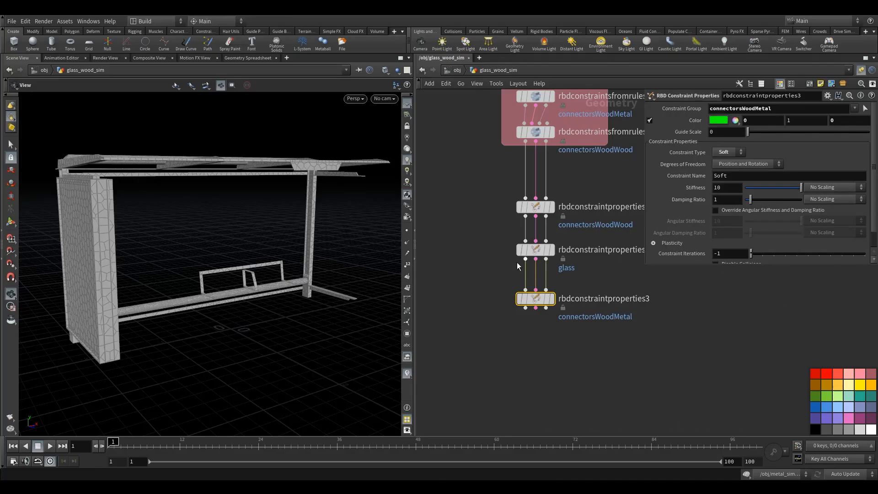
Duplicate rbdconstraintproperties3 with the copy wired below it, and set the copy's Constraint Group to only connectorsBigMetalGlass.
alt+drag(534, 299, 539, 346)
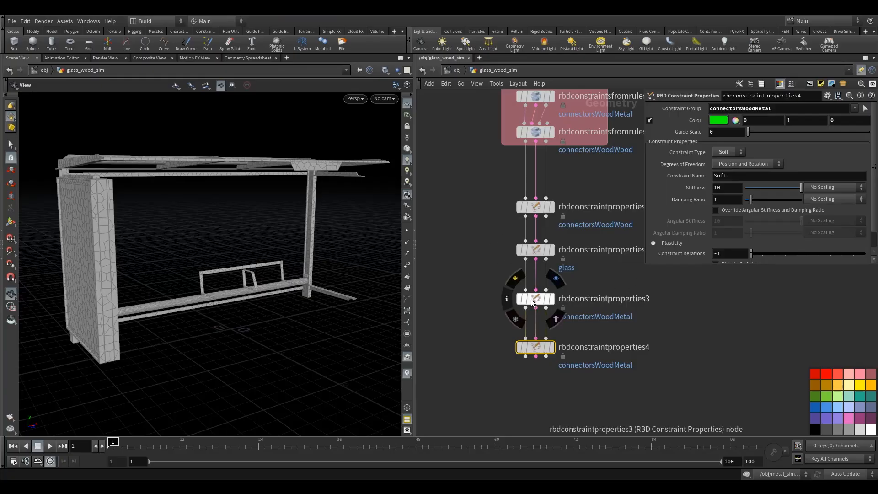
drag(531, 299, 531, 292)
click(854, 108)
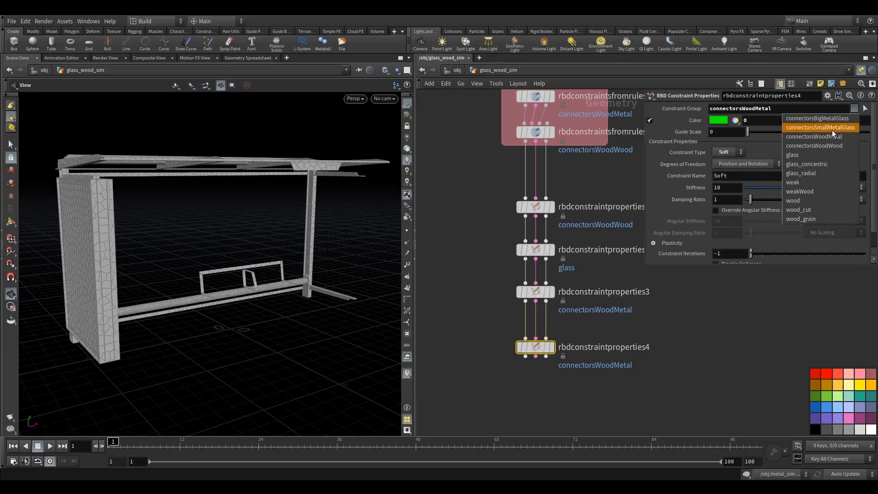
click(796, 118)
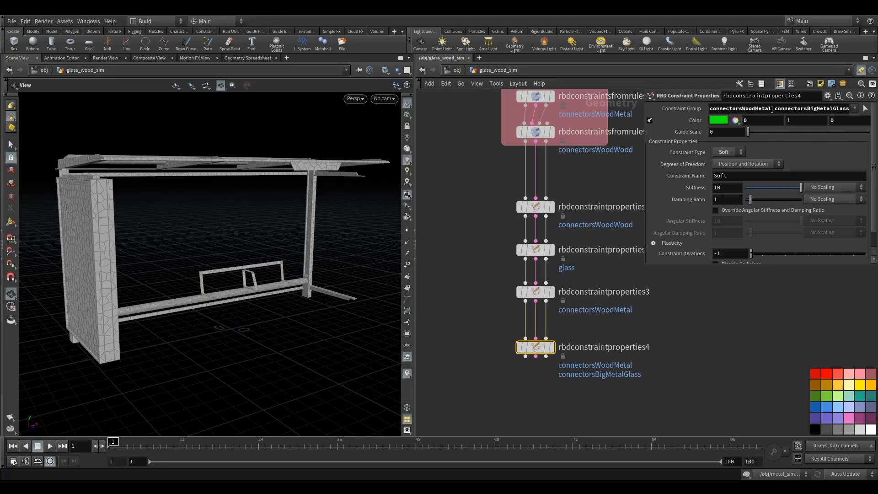
drag(775, 108, 733, 109)
key(BackSpace)
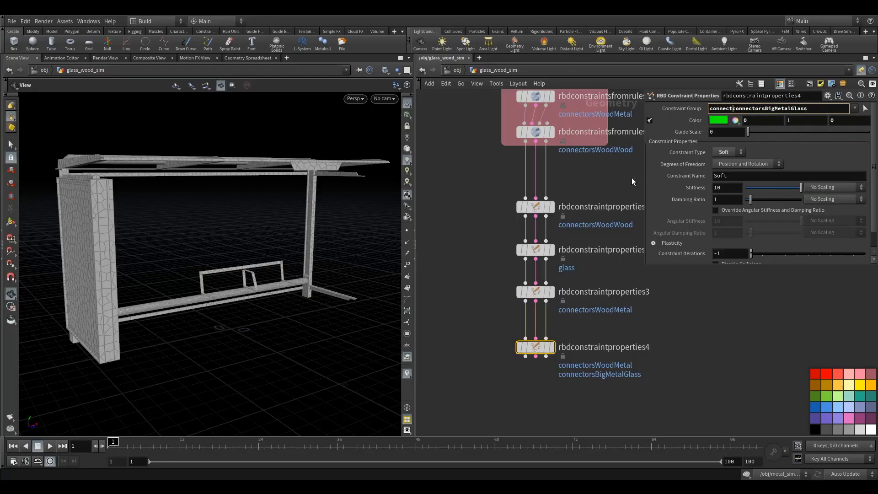
drag(734, 108, 710, 107)
key(BackSpace)
key(Return)
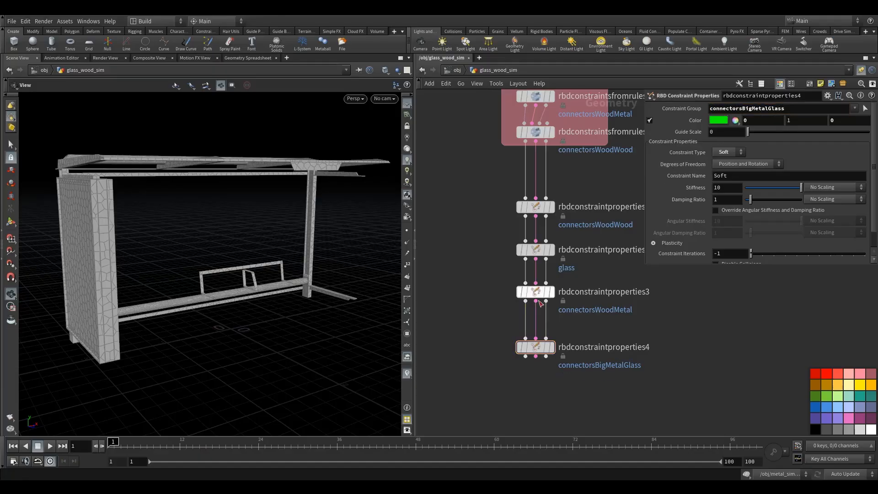
Display rbdconstraintproperties4 and change its constraint color to blue (0, 0, 1).
click(551, 347)
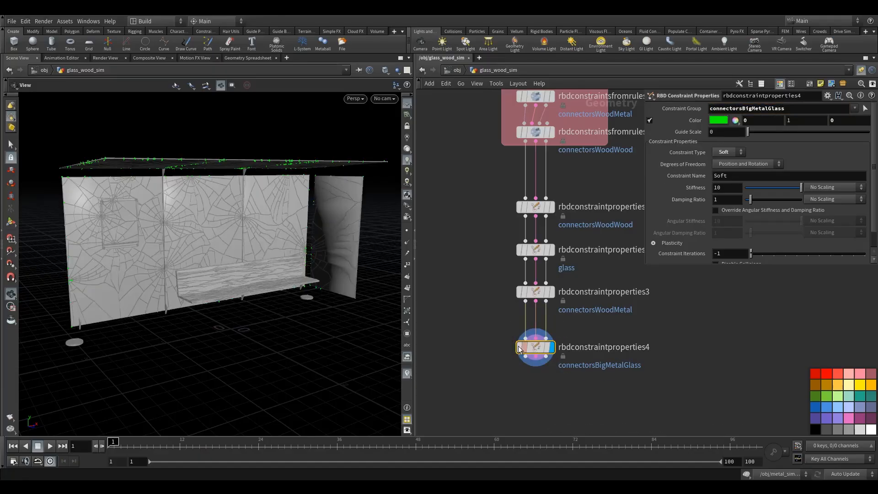
drag(233, 253, 238, 228)
click(712, 121)
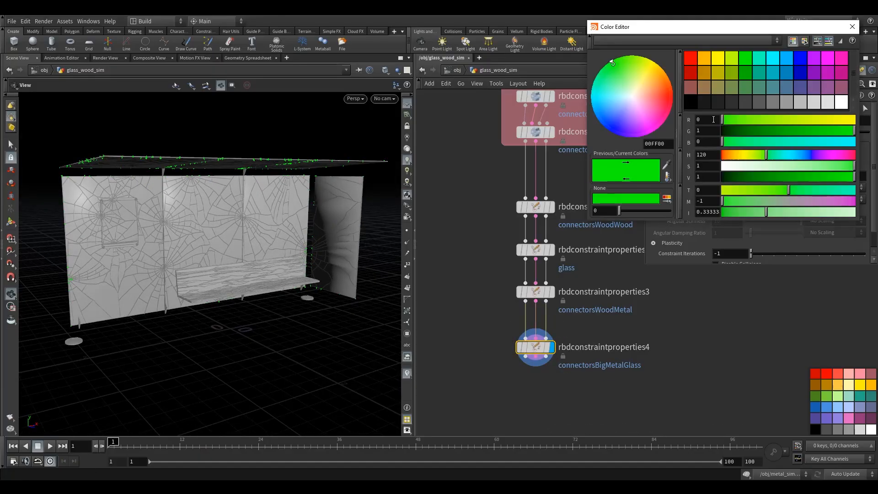
click(797, 64)
click(852, 27)
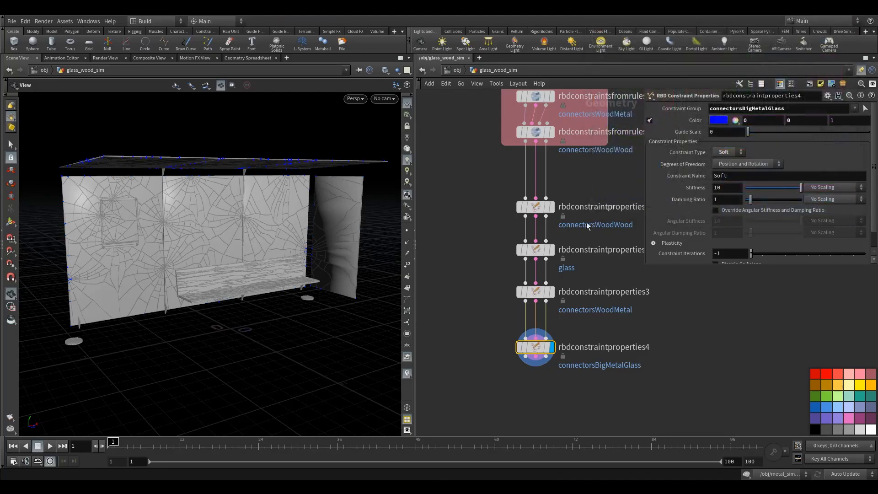
Duplicate rbdconstraintproperties4 and wire its outputs into the copy placed directly below it.
scroll(579, 235, up, 1)
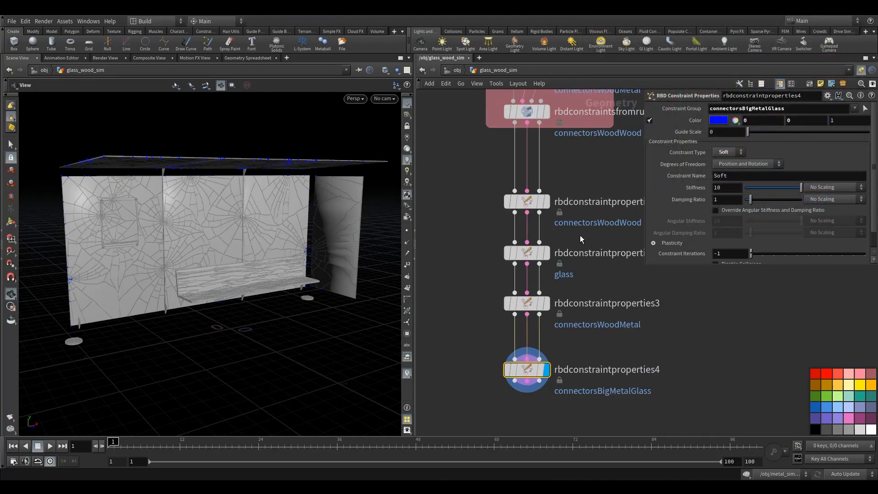
scroll(830, 206, down, 2)
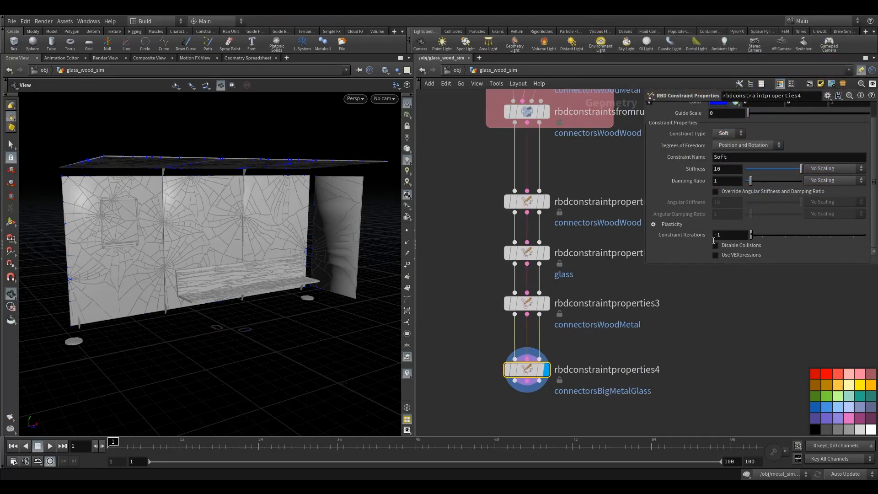
drag(531, 375, 531, 370)
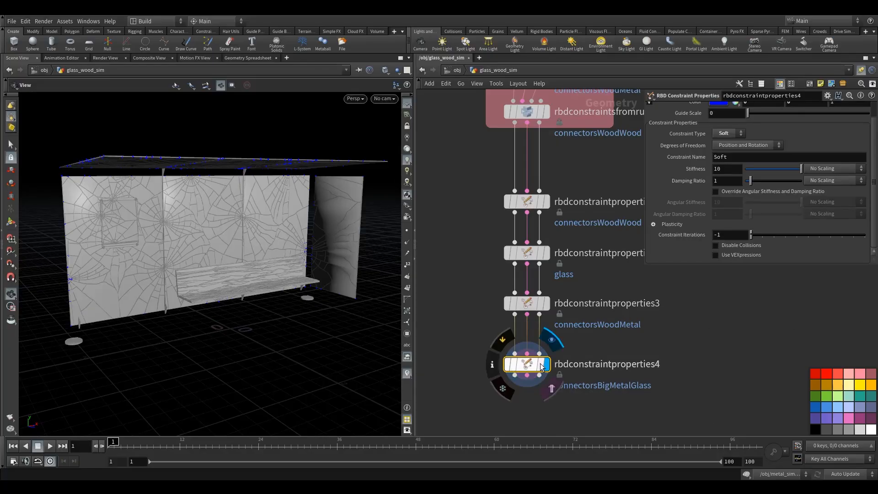
alt+drag(522, 369, 545, 424)
middle_drag(503, 387, 499, 323)
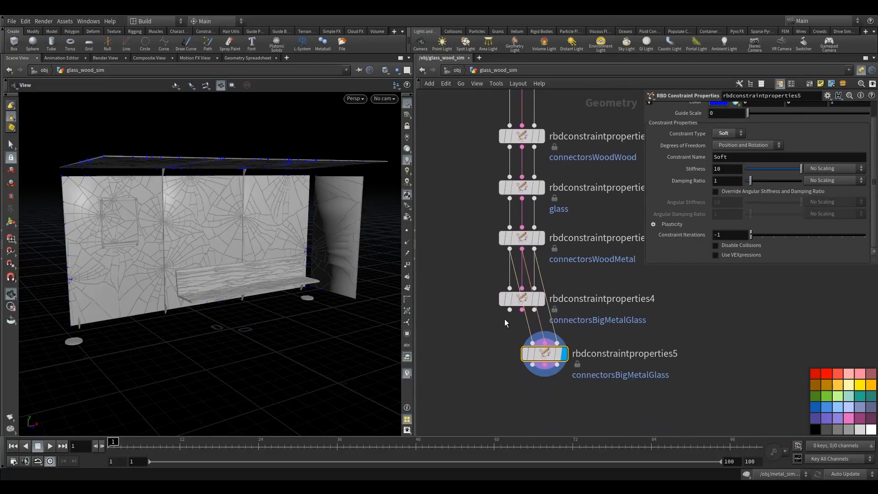
drag(510, 310, 533, 342)
drag(522, 310, 526, 351)
Replace the Constraint Group of rbdconstraintproperties5 with connectorsSmallMetalGlass.
scroll(768, 155, up, 1)
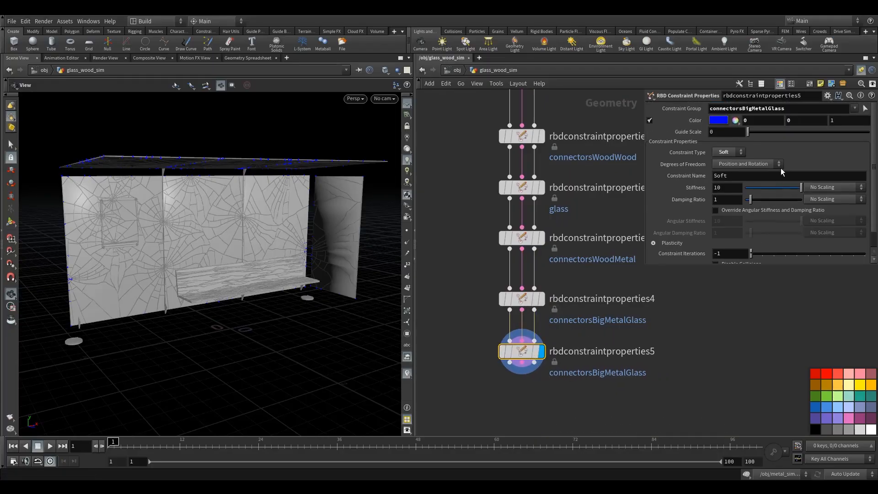
click(854, 108)
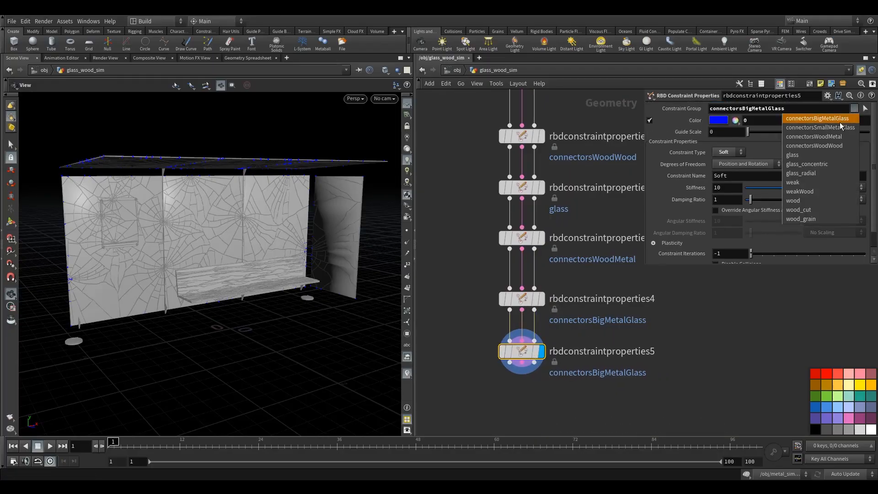
click(820, 127)
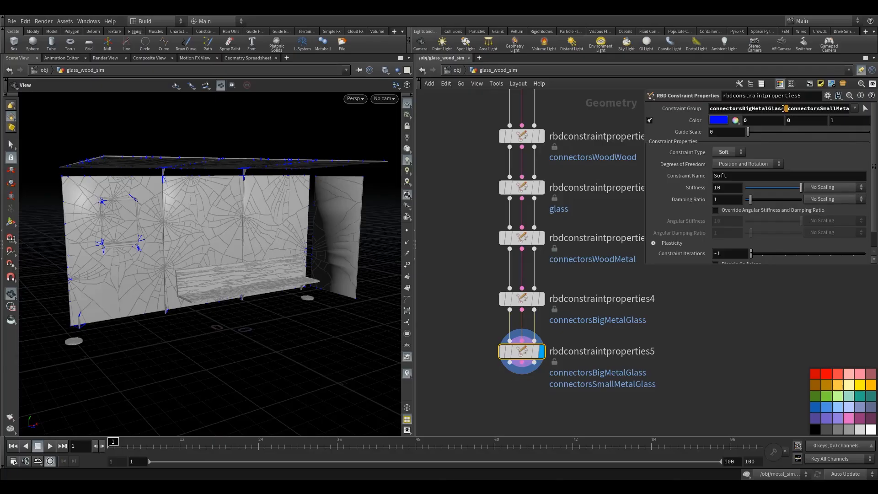
drag(784, 109, 706, 122)
key(BackSpace)
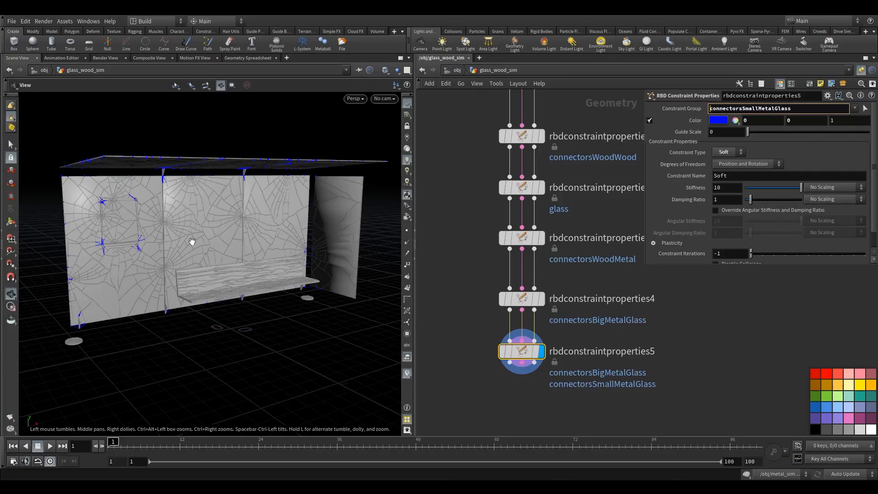
Switch the connectorsSmallMetalGlass constraints to the Glue type and set their Strength to 200.
right_drag(85, 212, 303, 177)
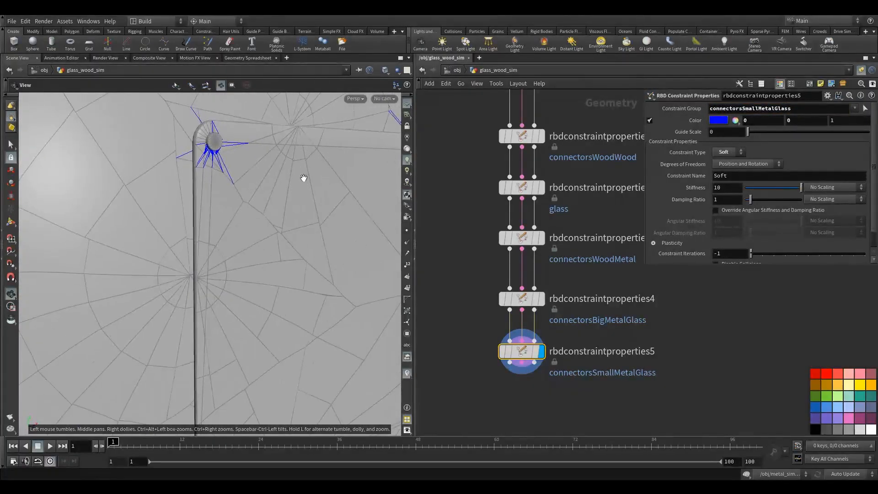
mouse_move(304, 178)
mouse_down()
mouse_move(259, 182)
mouse_move(292, 182)
mouse_up()
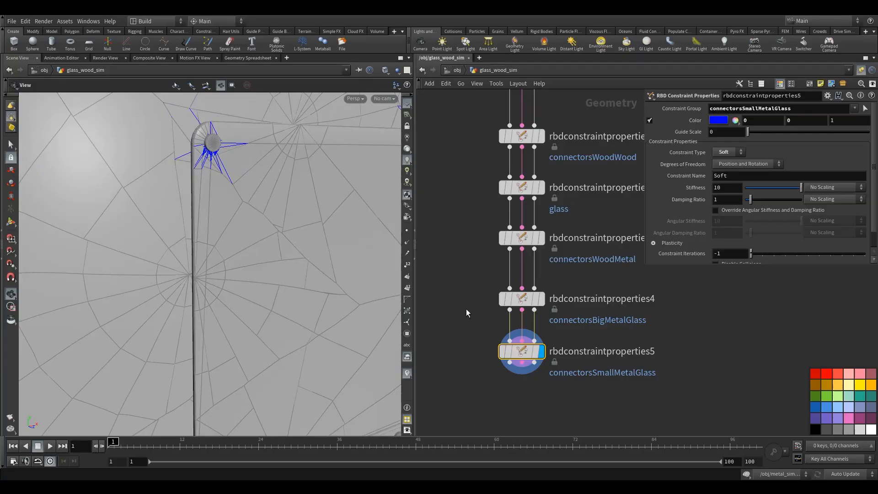
click(727, 152)
click(720, 168)
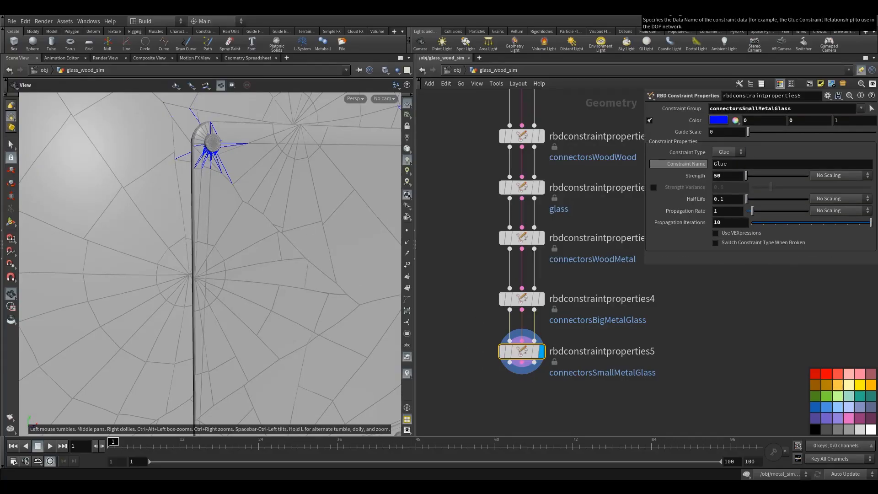
drag(726, 177, 689, 178)
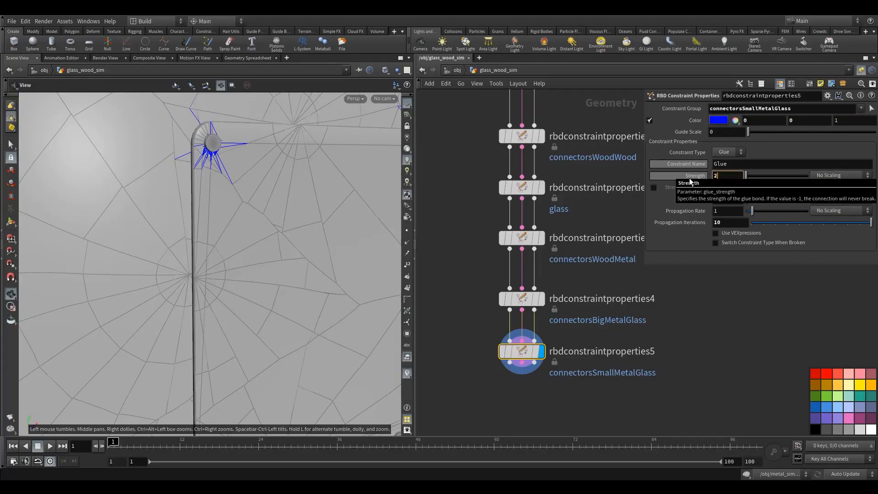
text(200)
click(499, 271)
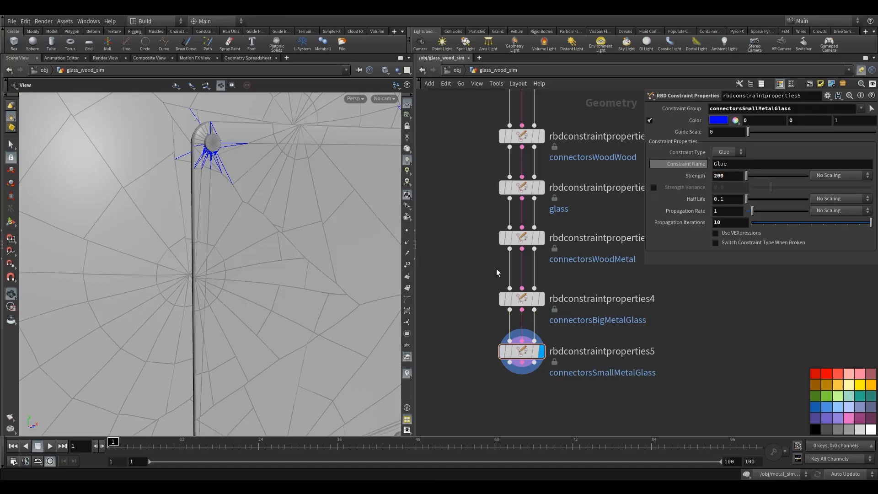
Duplicate rbdconstraintproperties5 and wire its three outputs into the copy below it.
click(725, 224)
drag(521, 352, 522, 362)
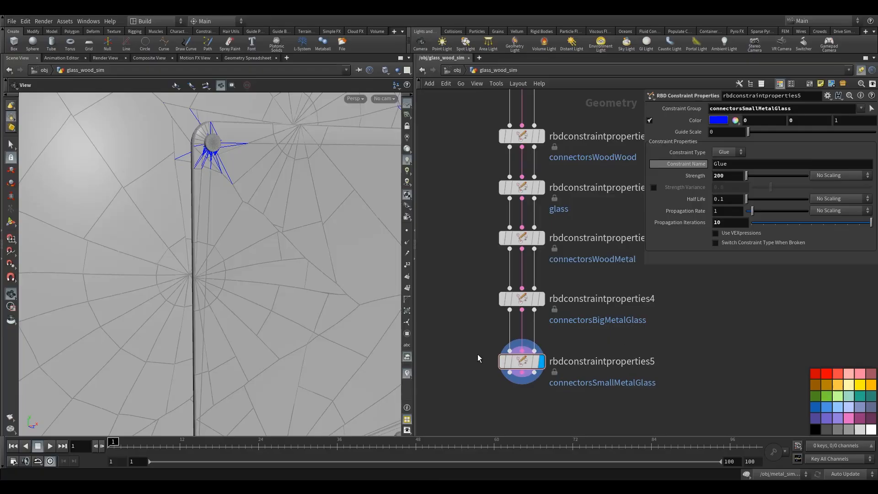
middle_drag(478, 358, 496, 288)
alt+drag(535, 291, 550, 355)
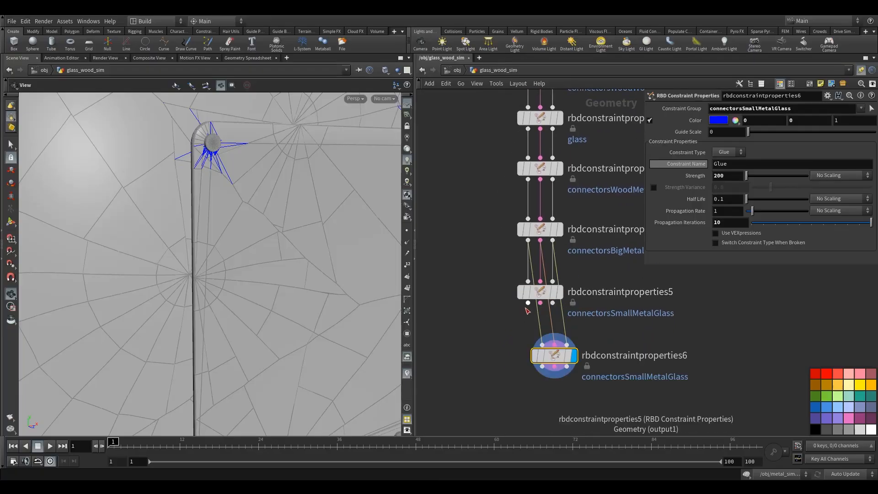
drag(526, 307, 567, 344)
Change the constraint color of rbdconstraintproperties5 to green-cyan (0, 1, 0.5).
click(539, 292)
click(718, 120)
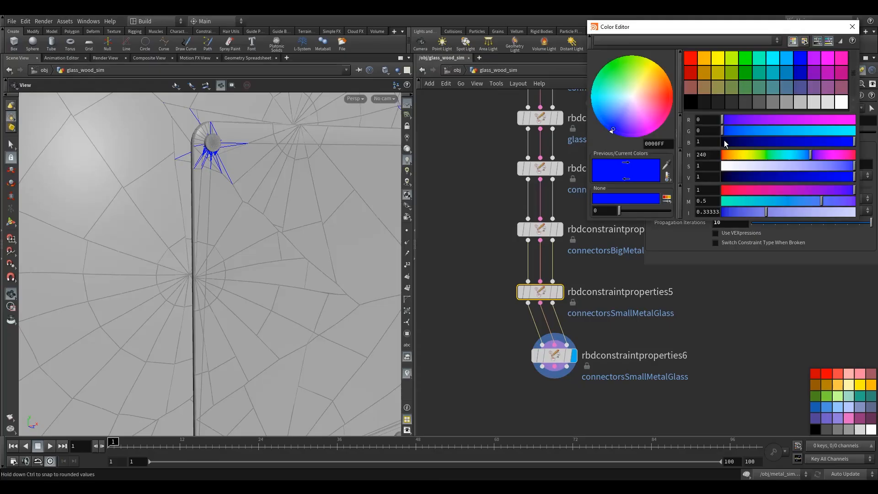
click(763, 70)
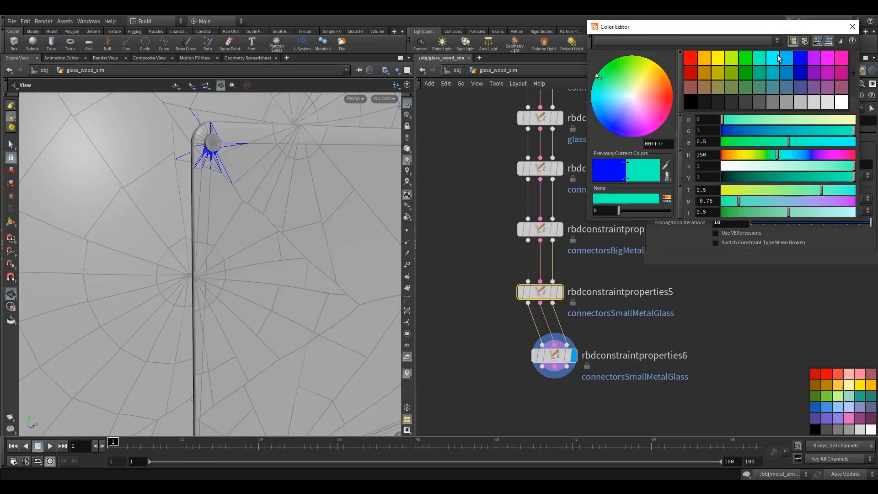
click(852, 26)
Align rbdconstraintproperties6 under the node chain and replace its Constraint Group with wood.
drag(502, 335, 548, 361)
click(854, 110)
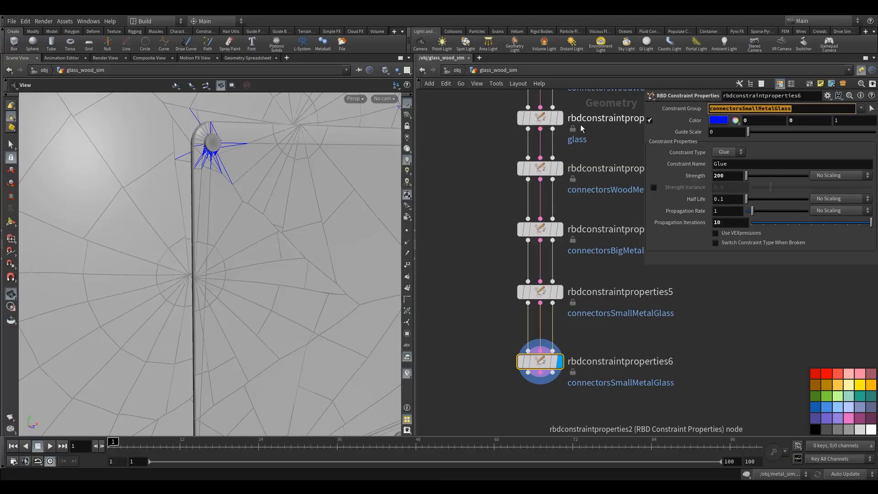
key(BackSpace)
click(862, 112)
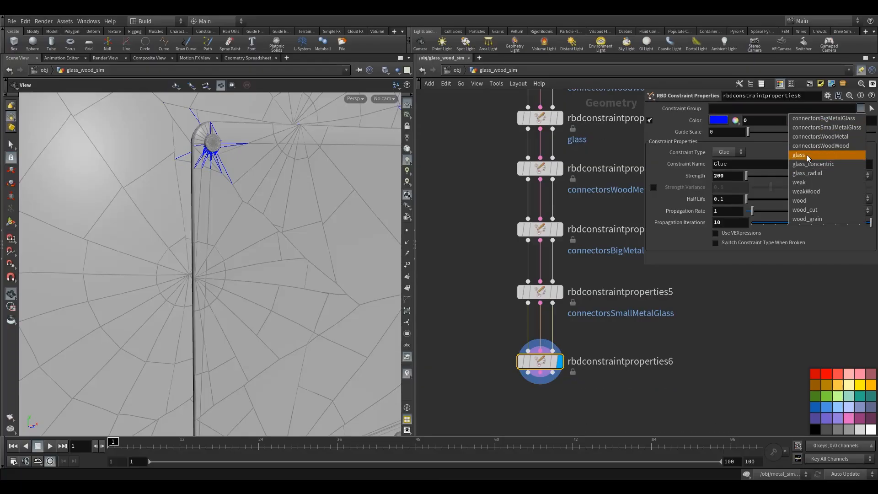
click(808, 202)
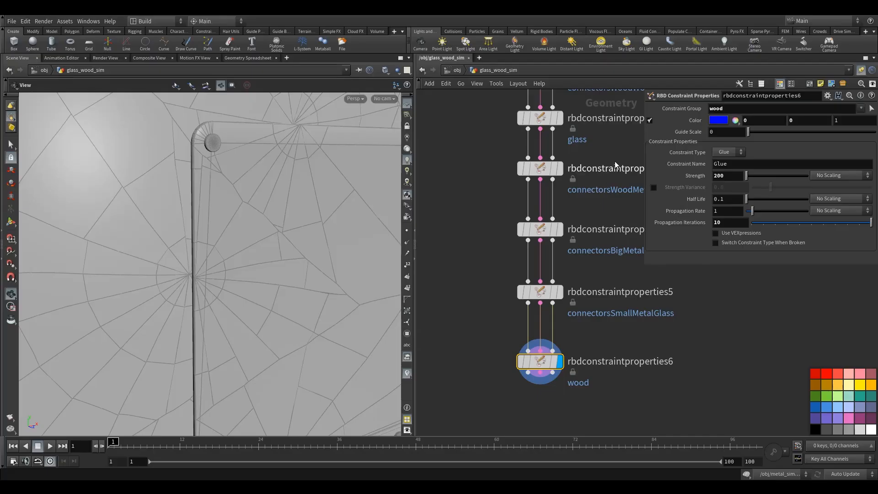
Change the wood constraint color to orange (1, 0.5, 0).
click(719, 120)
click(709, 62)
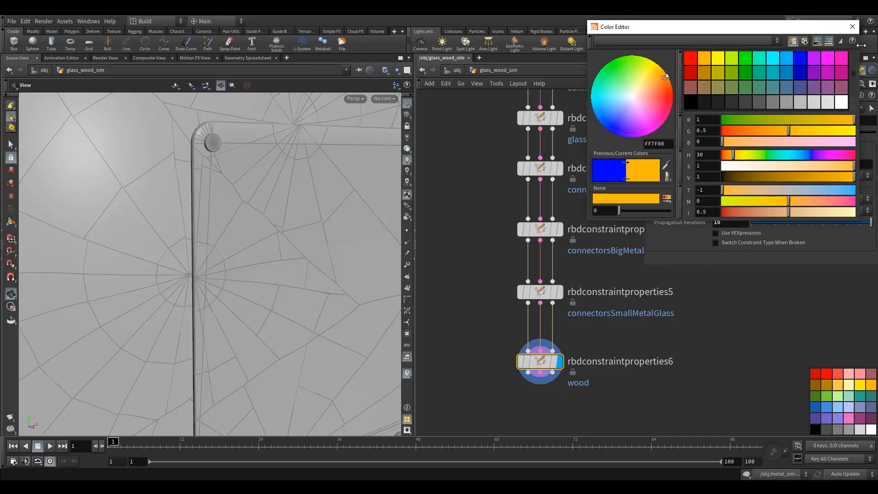
click(852, 27)
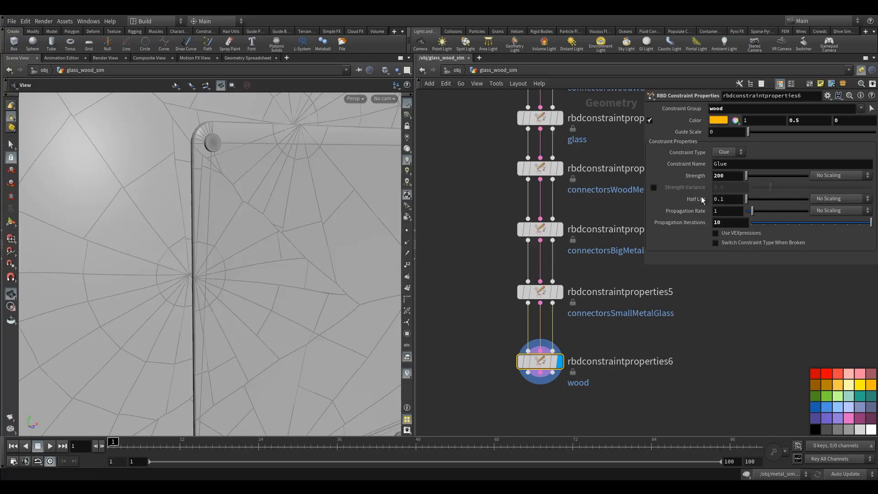
Set the wood glue Strength to 1000 and its Propagation Iterations to 1.
drag(730, 176, 637, 172)
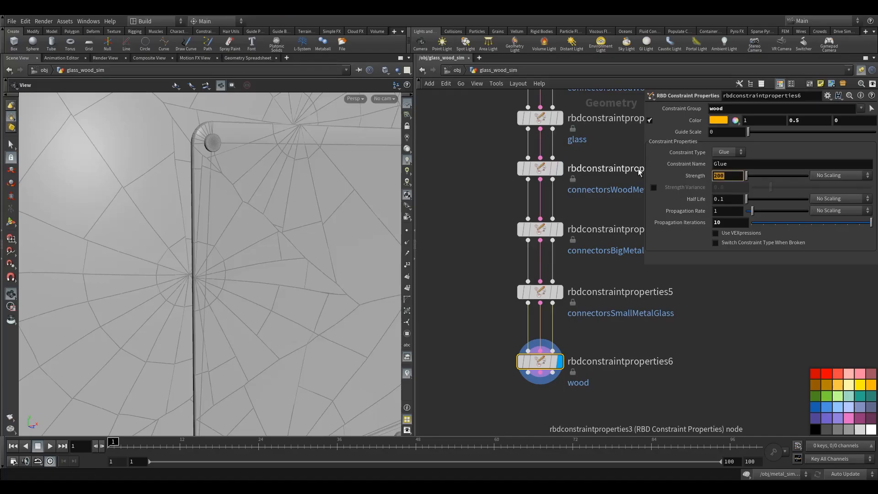
text(1000)
key(Return)
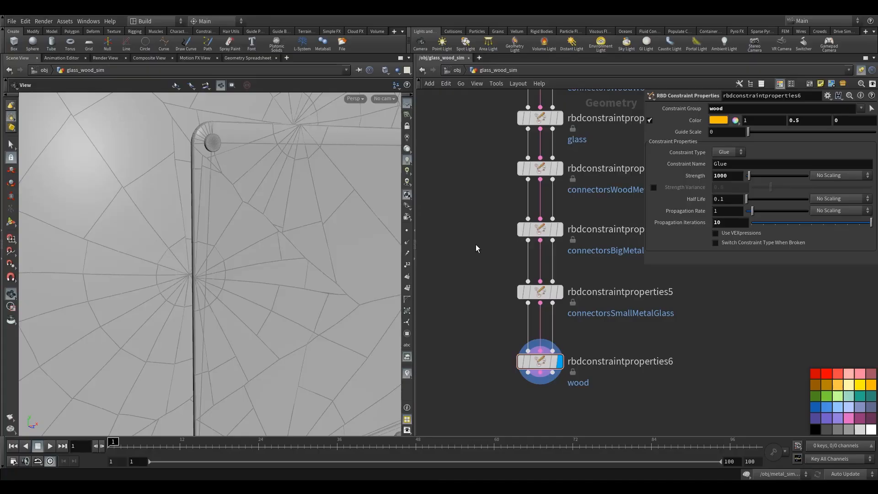
click(755, 225)
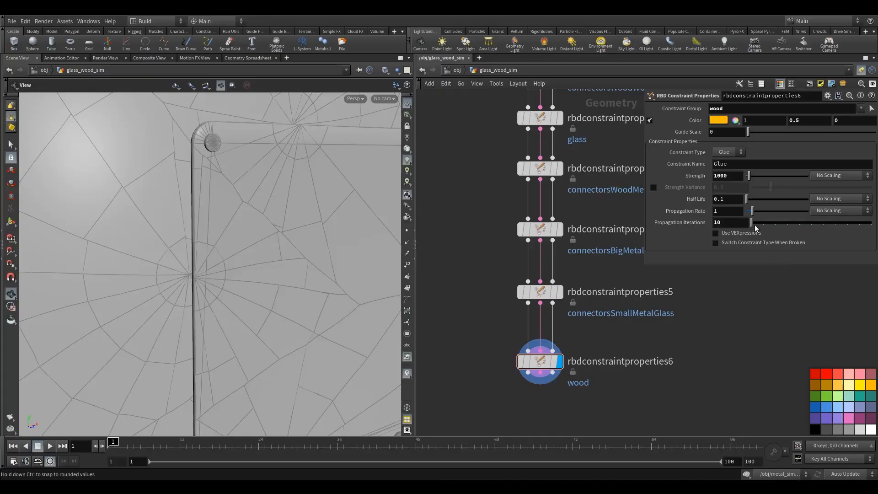
drag(754, 227, 764, 224)
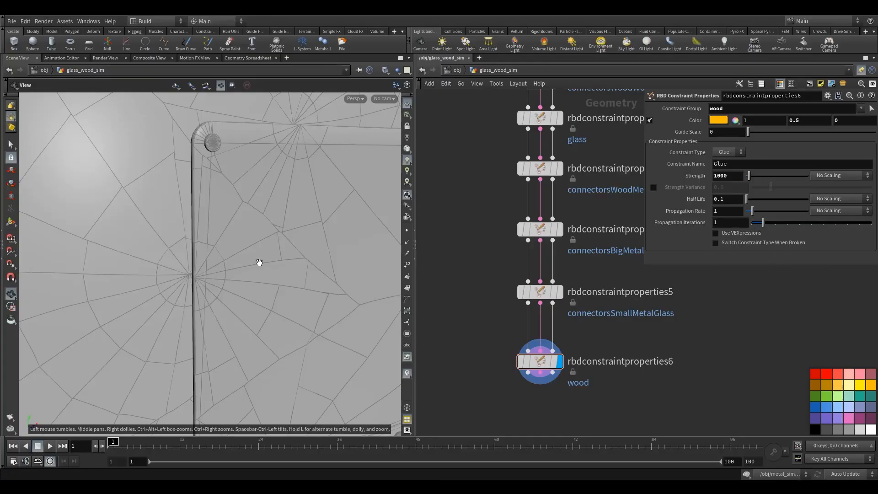
Enable Switch Constraint Type When Broken for the wood constraints and enlarge the parameter area to show the Next Constraint settings.
drag(256, 261, 306, 270)
right_drag(307, 269, 168, 322)
drag(260, 312, 218, 292)
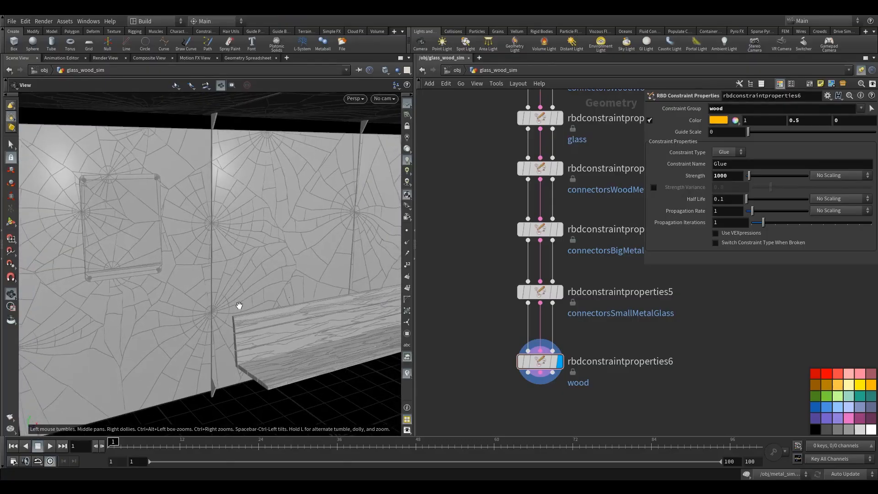
middle_drag(238, 305, 146, 259)
right_drag(146, 259, 156, 303)
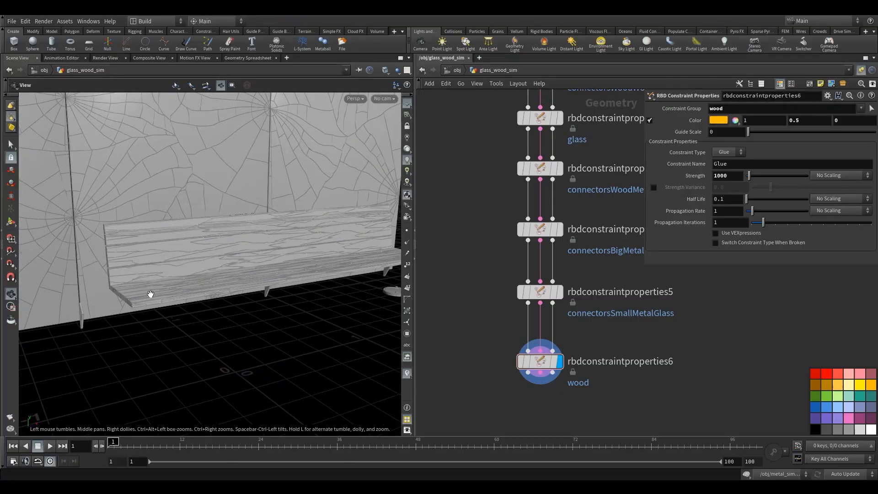
drag(151, 294, 148, 295)
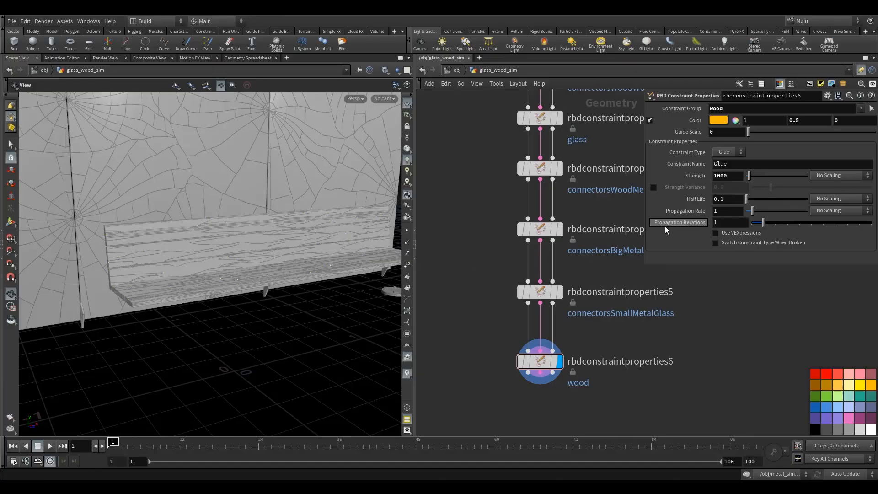
drag(235, 267, 229, 266)
click(739, 242)
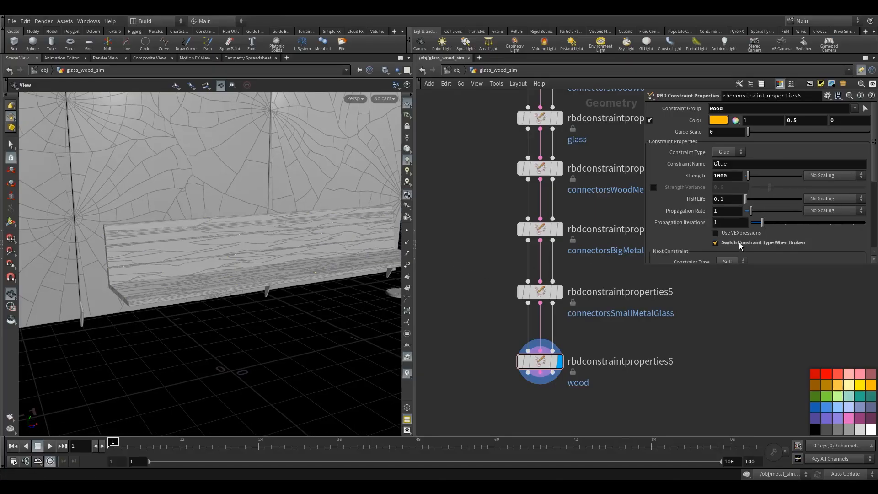
drag(714, 262, 708, 390)
Examine the wooden bench, the whole shelter and the wood node's Soft next-constraint settings.
scroll(169, 242, up, 4)
drag(211, 231, 203, 236)
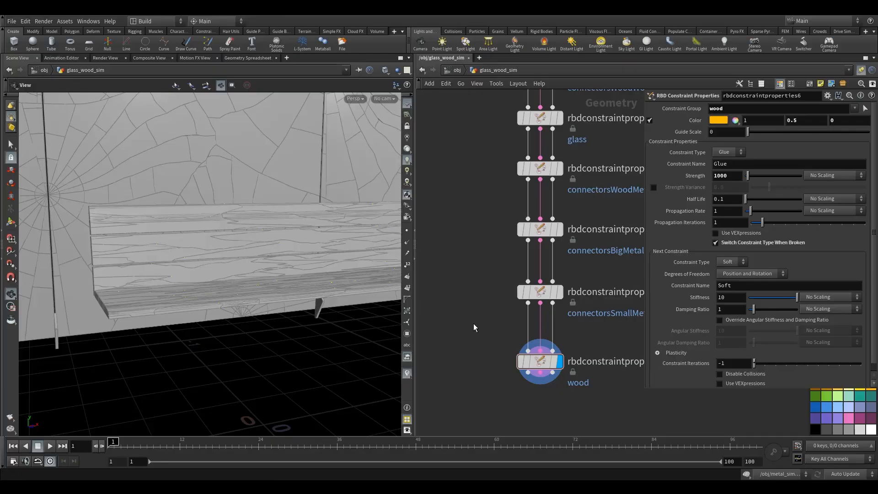
middle_drag(473, 324, 447, 269)
drag(519, 307, 519, 300)
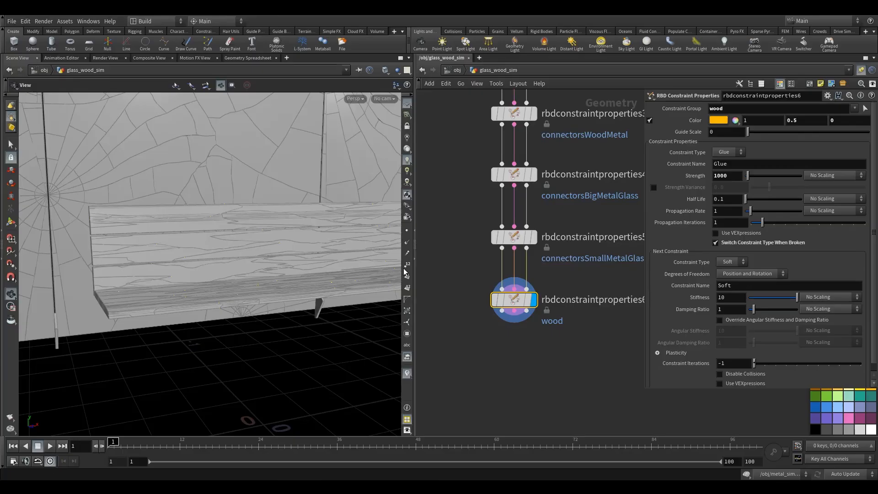
scroll(289, 231, up, 3)
mouse_move(526, 311)
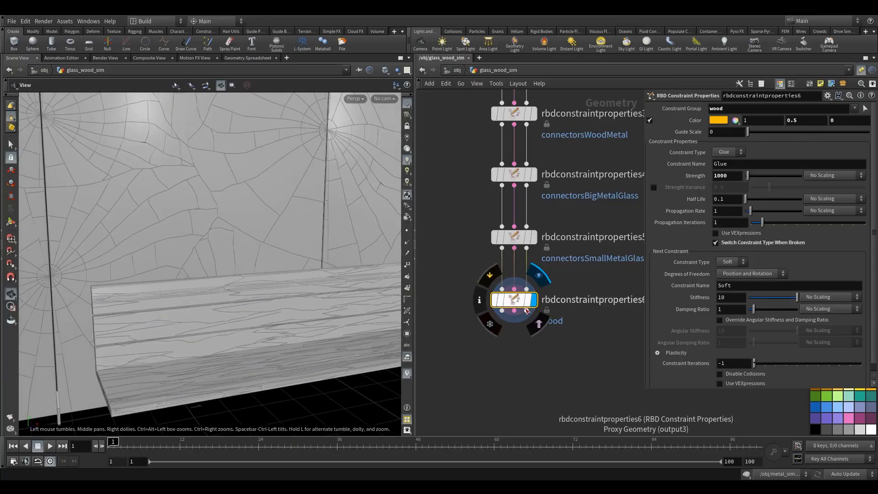
drag(512, 301, 512, 295)
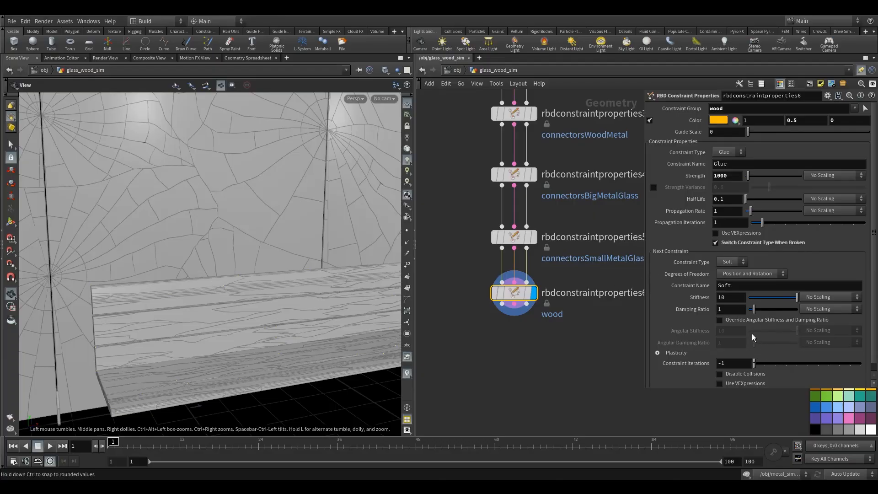
scroll(711, 324, down, 1)
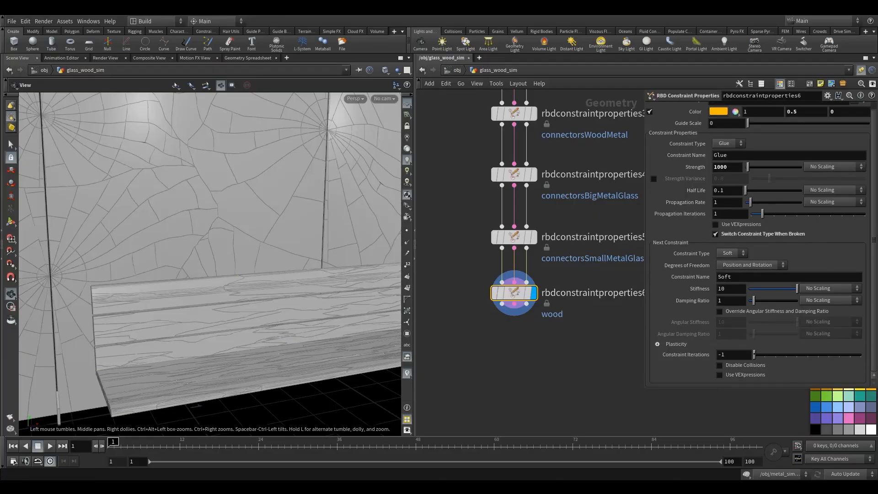
middle_drag(457, 218, 485, 261)
scroll(254, 233, down, 5)
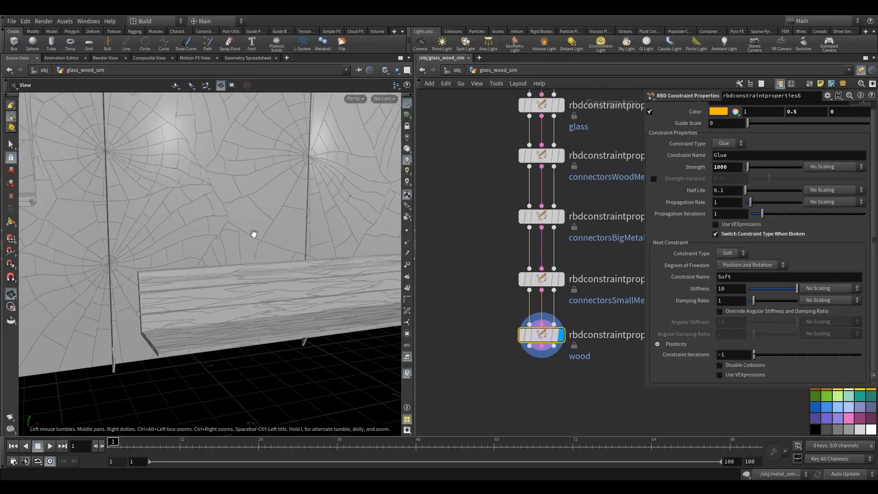
scroll(254, 234, up, 5)
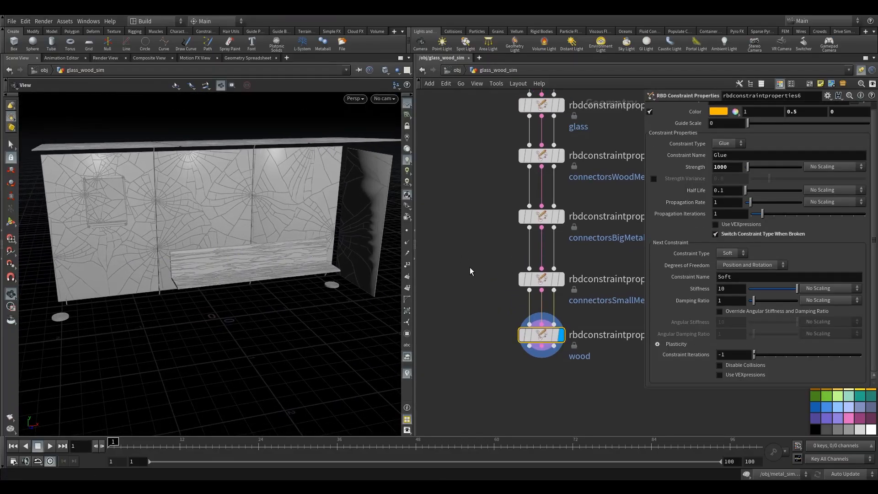